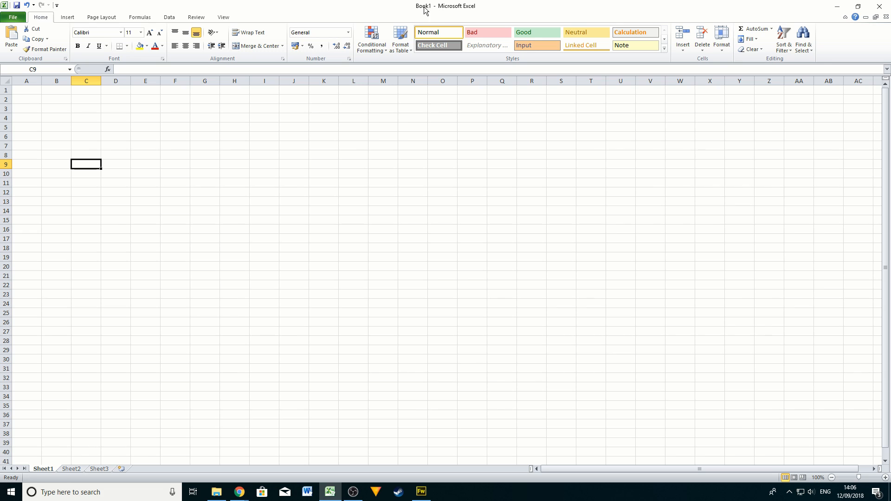
Look through the blank worksheets Sheet1, Sheet2 and Sheet3, and return to Sheet1.
click(267, 168)
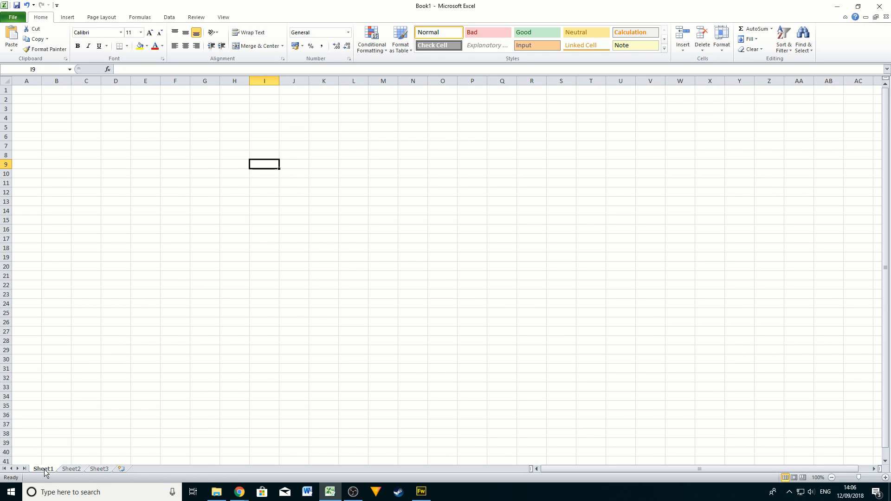
click(78, 470)
click(100, 470)
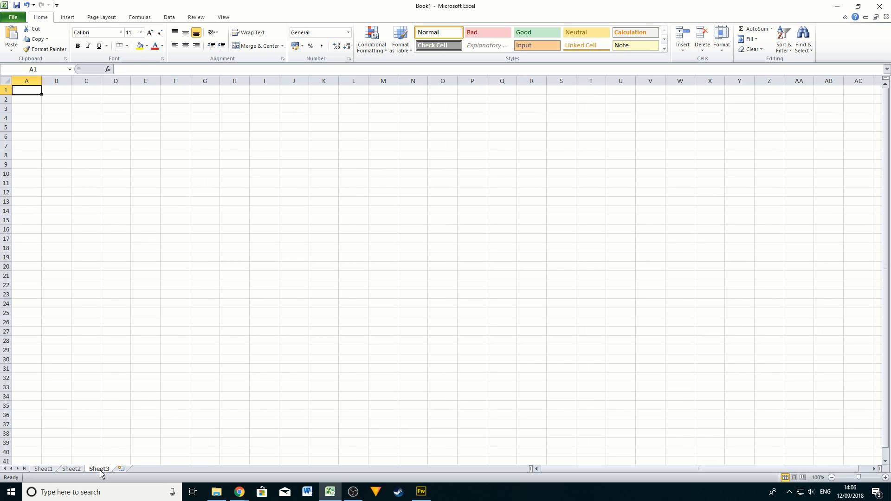
click(46, 470)
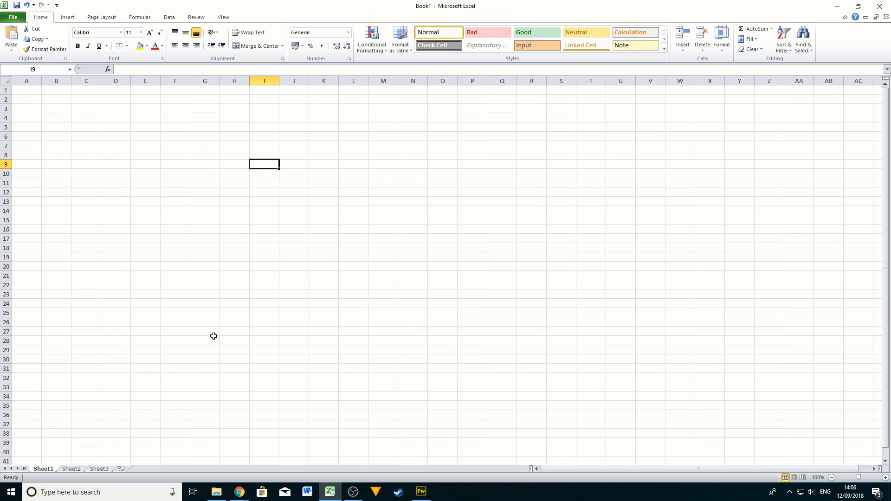
click(70, 470)
click(95, 470)
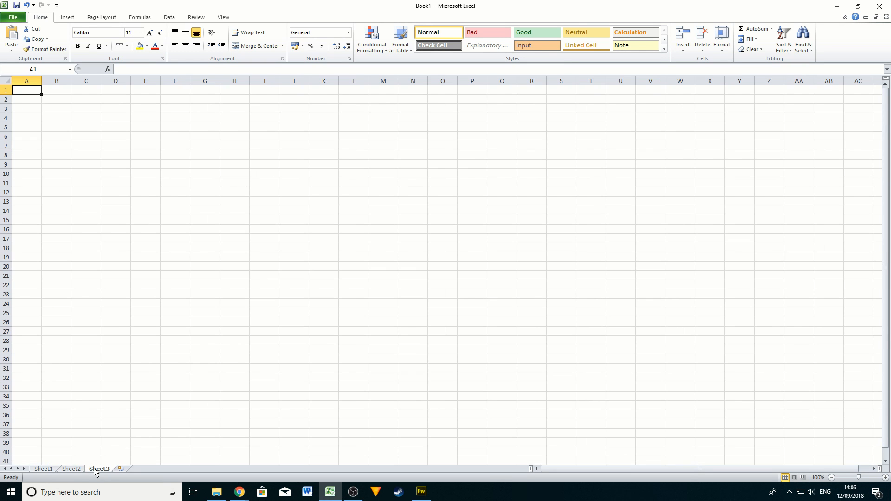
click(72, 470)
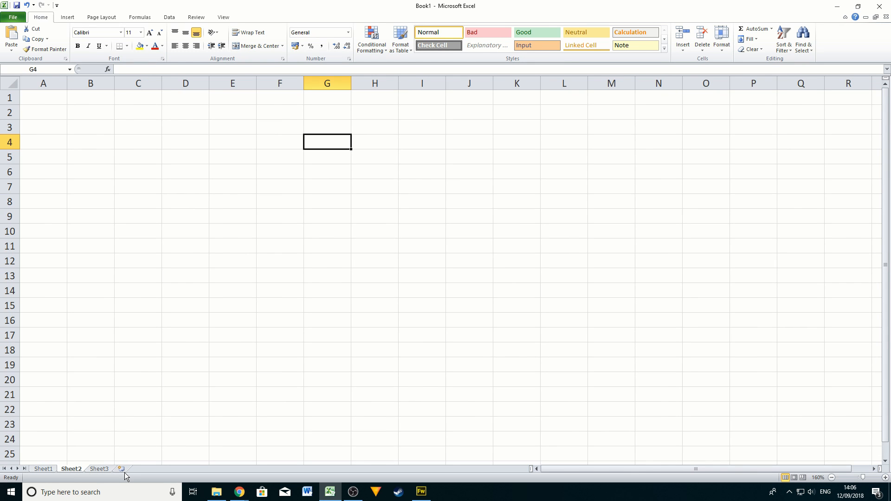
click(48, 470)
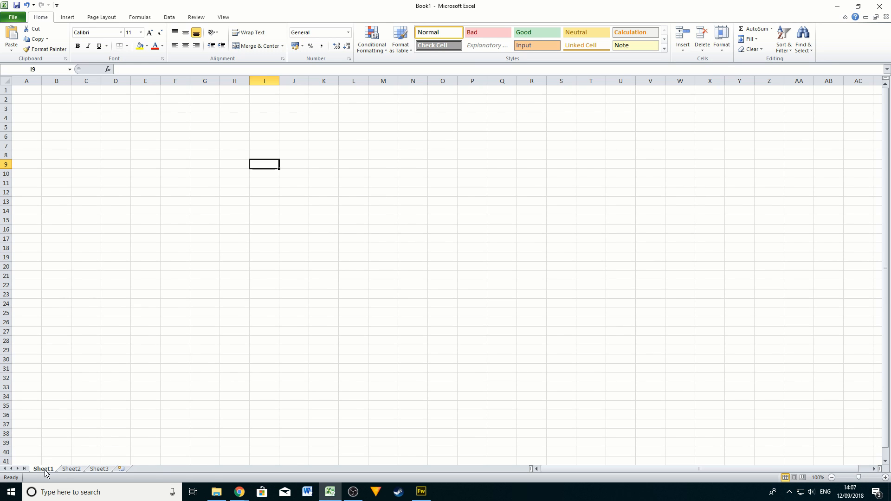
click(140, 203)
click(262, 182)
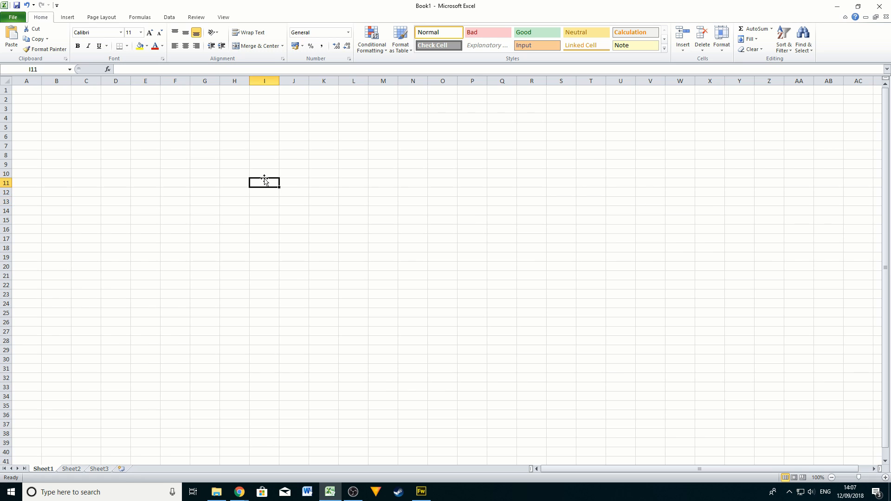
click(337, 188)
click(447, 210)
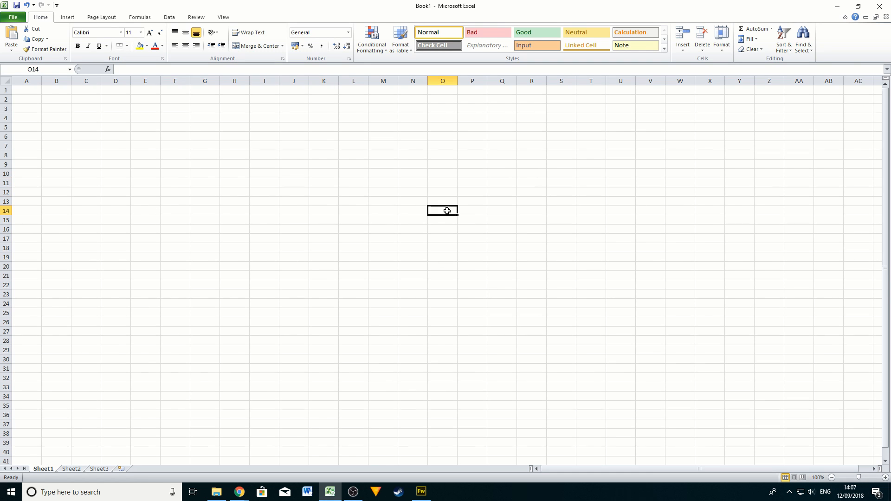
click(315, 207)
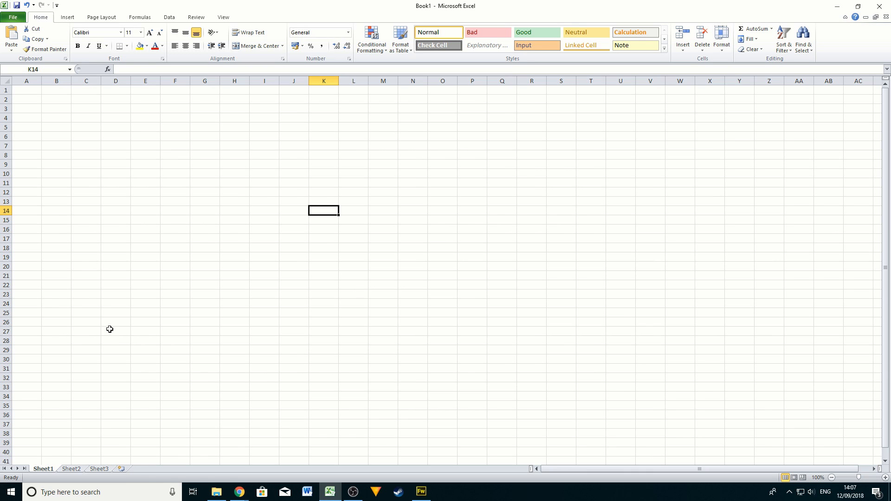
Rename the Sheet1 worksheet as Calculations.
double_click(43, 469)
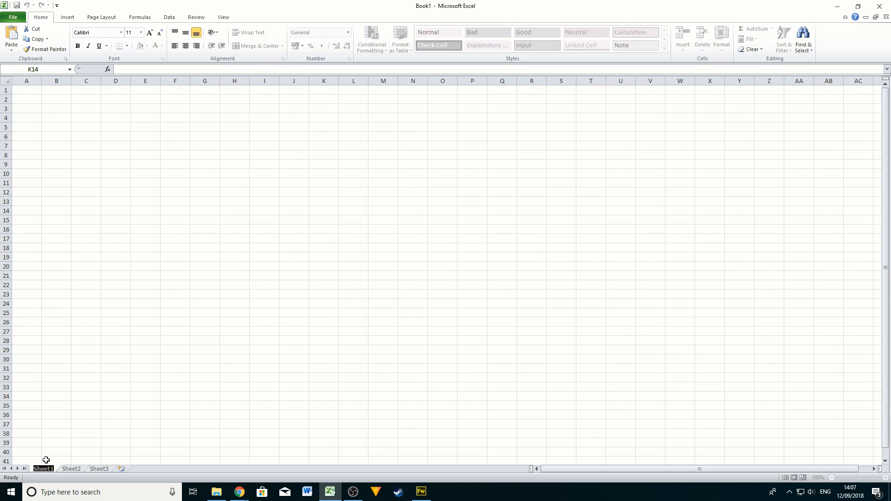
click(68, 444)
right_click(42, 470)
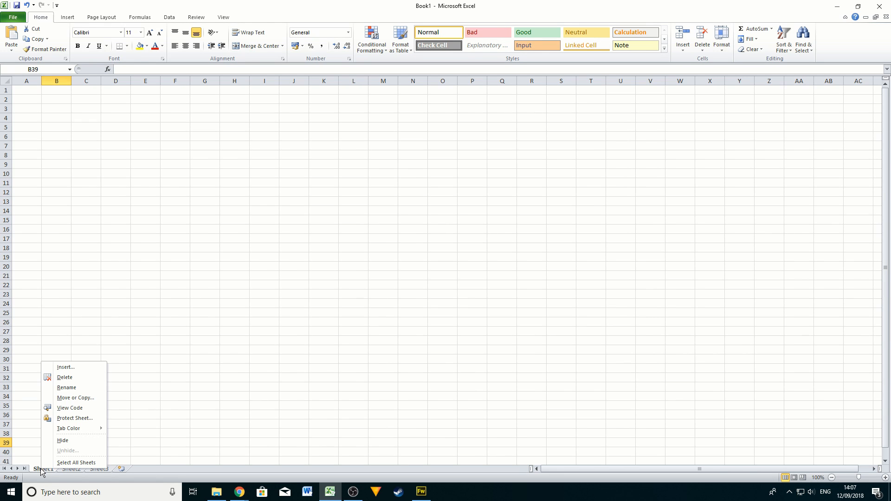
click(72, 389)
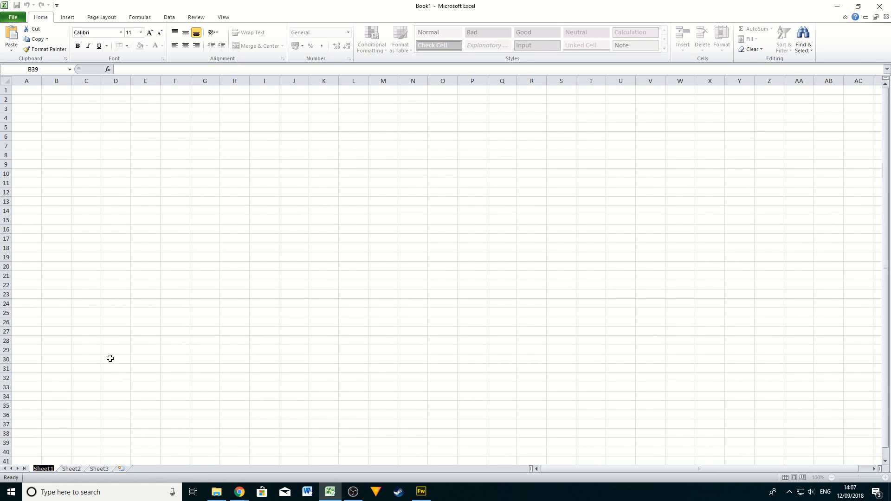
text(Calcul)
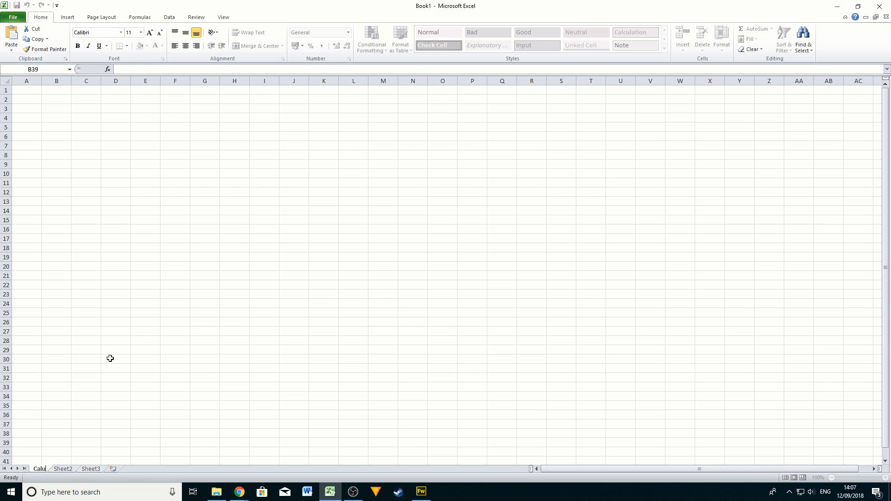
text(ations)
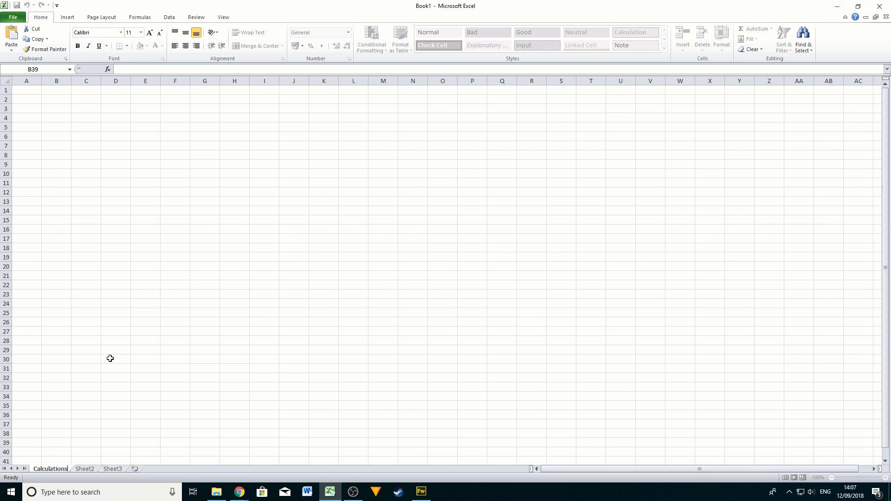
key(Return)
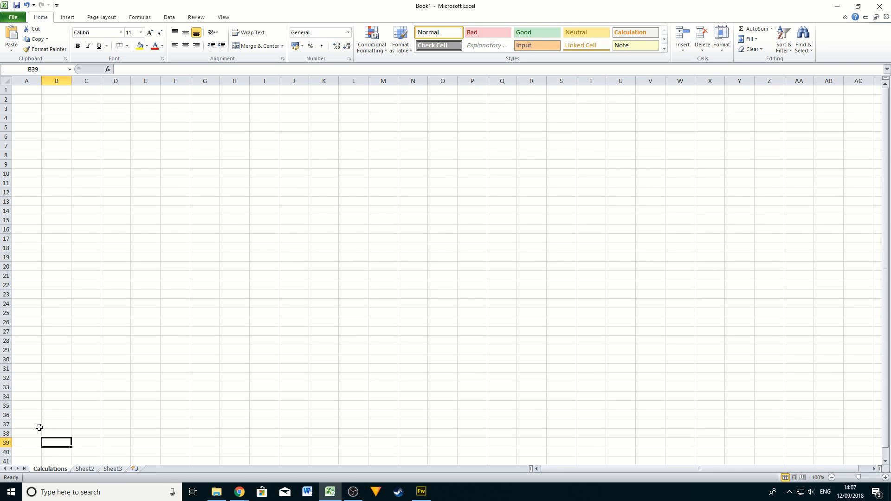
Delete the Sheet3 worksheet and add three new blank worksheets after Sheet2.
right_click(114, 470)
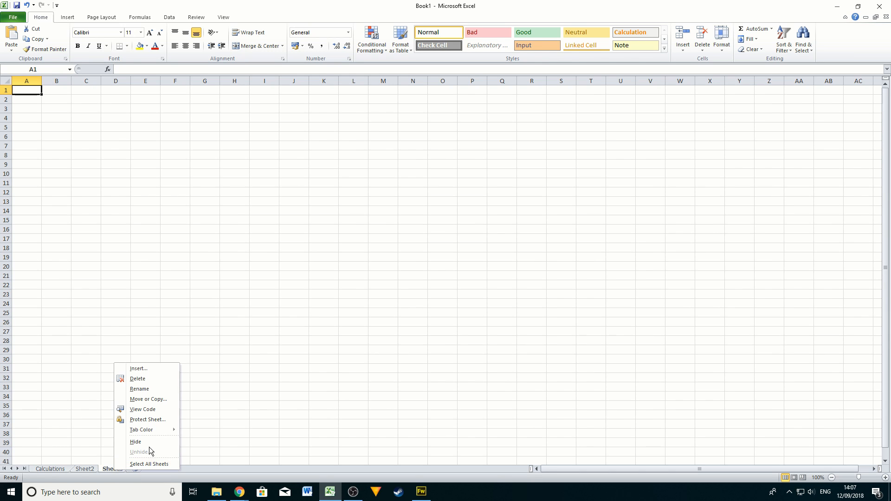
click(144, 382)
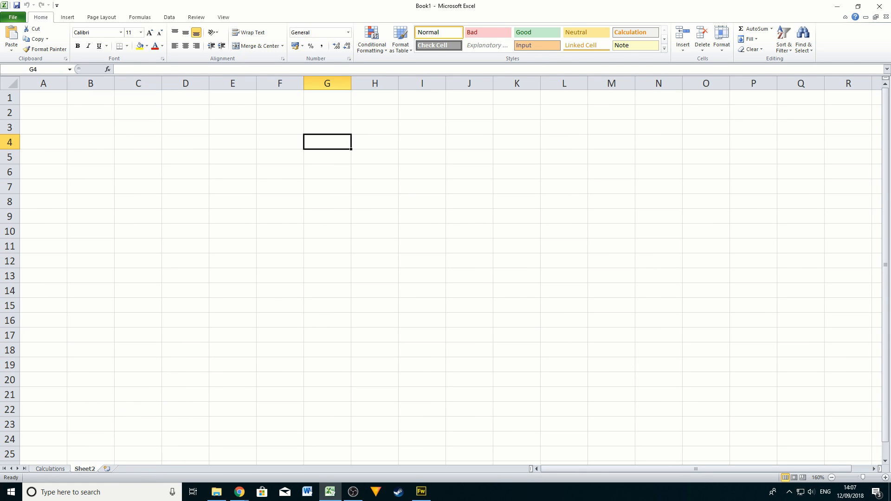
click(107, 470)
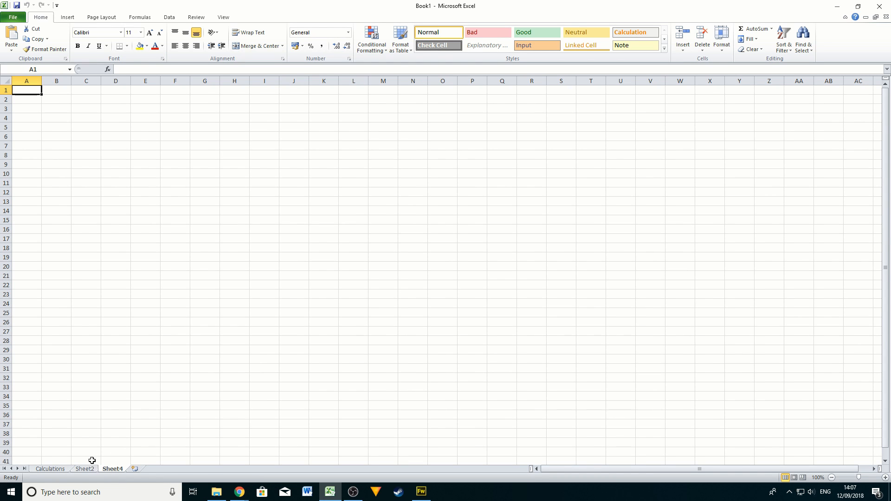
click(135, 469)
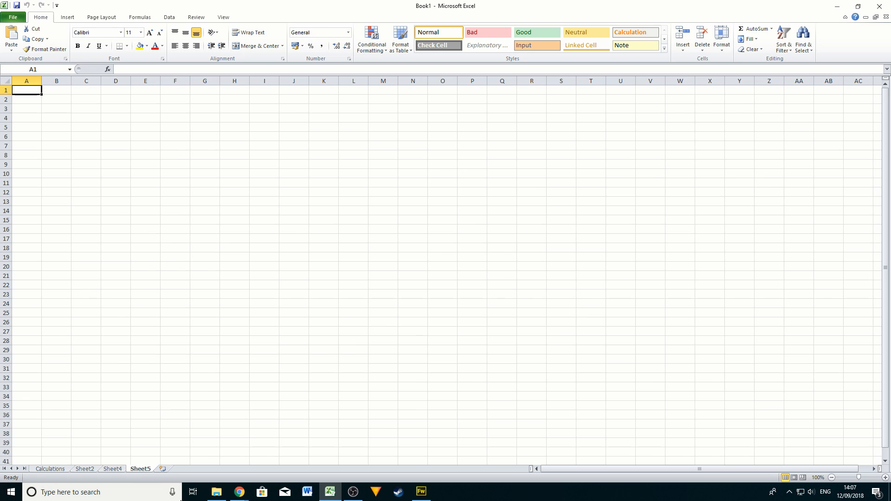
click(163, 469)
Move the Calculations sheet between Sheet4 and Sheet5, and return it to the first position before Sheet2.
drag(49, 469, 138, 473)
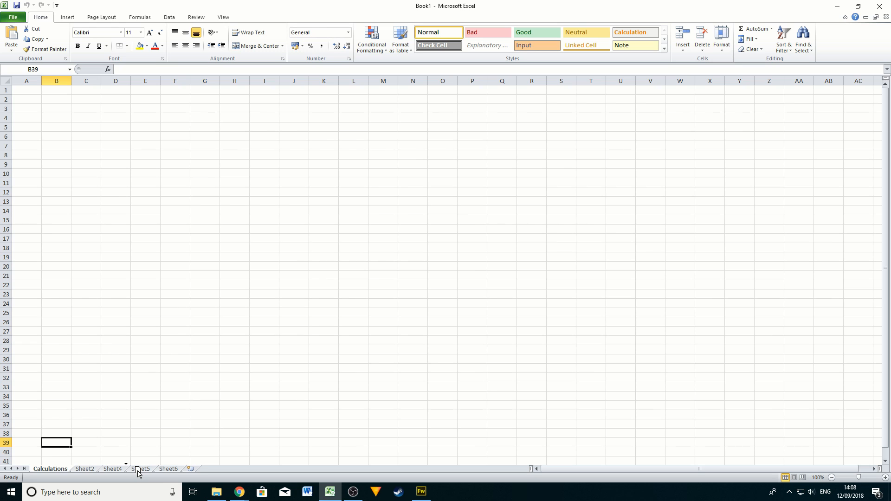
mouse_move(138, 472)
mouse_down()
mouse_move(122, 472)
mouse_move(133, 472)
mouse_up()
mouse_move(208, 500)
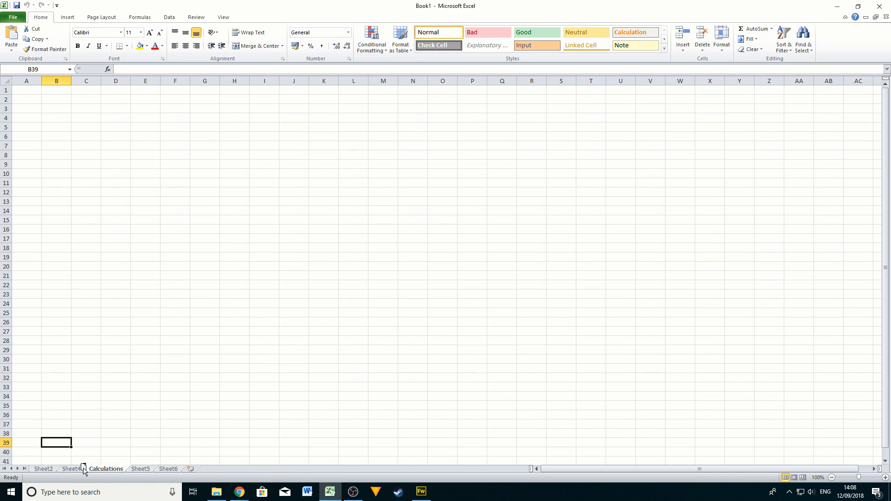
drag(83, 469, 30, 472)
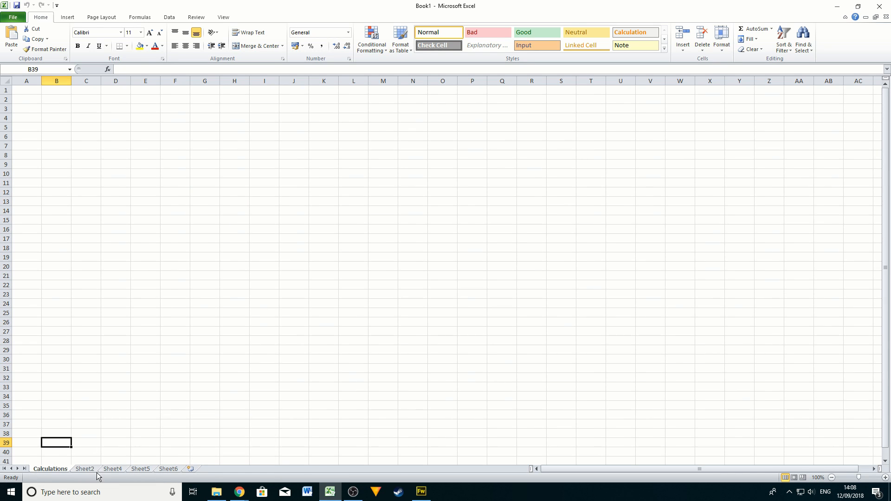
Color the Calculations sheet tab bright magenta using a standard color from the extended palette.
right_click(56, 470)
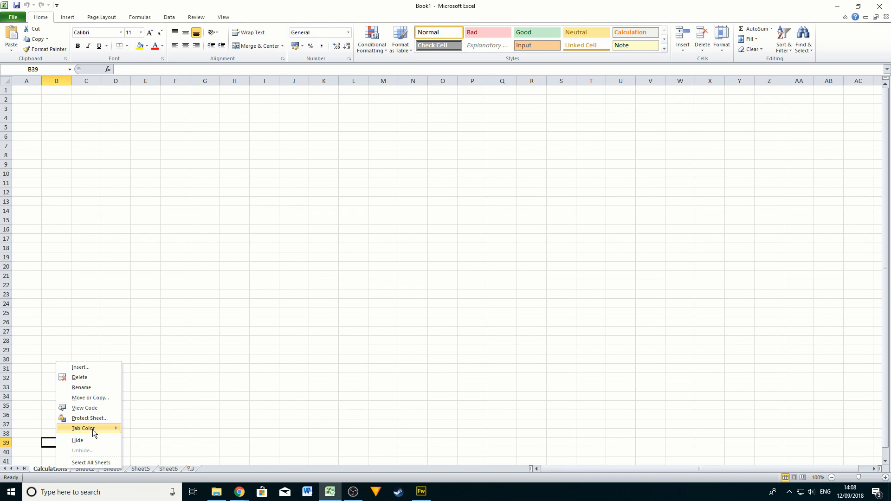
mouse_move(93, 429)
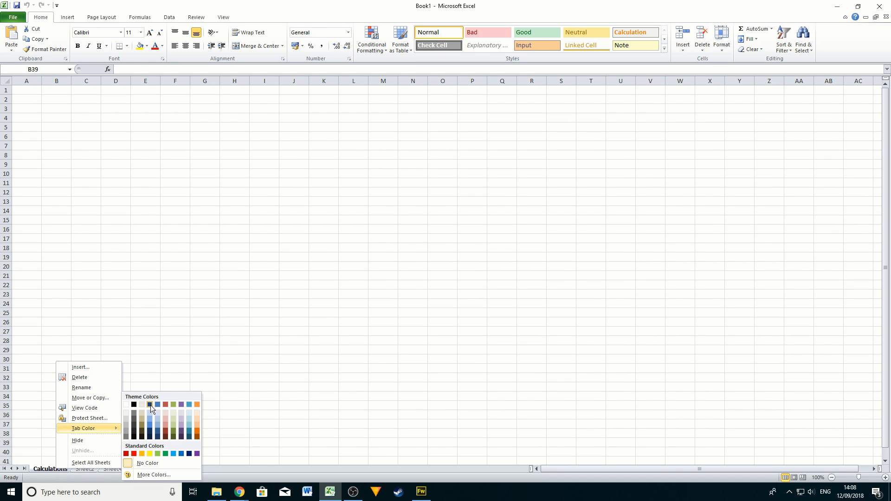
click(146, 475)
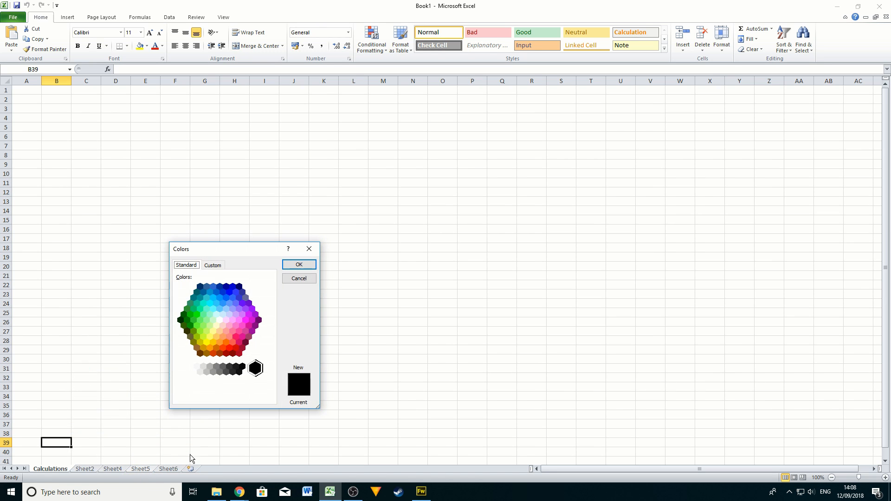
click(246, 320)
click(308, 265)
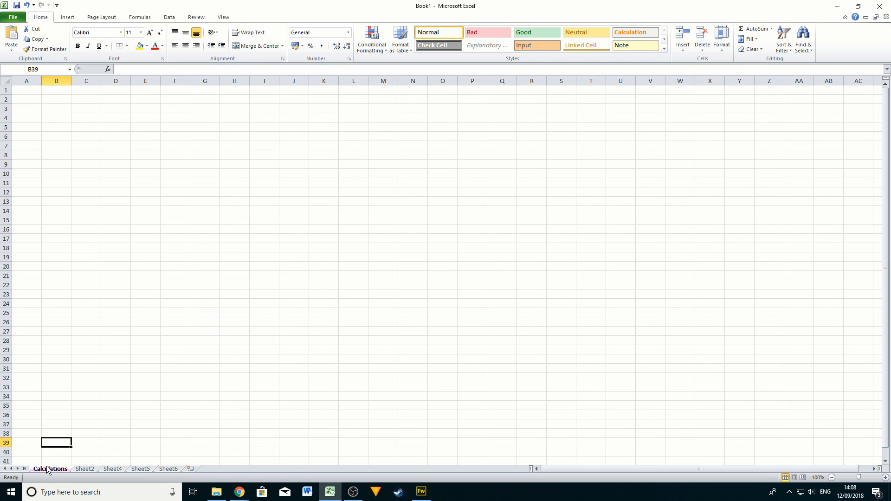
Look through Sheet2, Sheet4, Sheet5, Sheet6 and Calculations to examine how the colored tab compares with the others, ending on Calculations.
click(90, 470)
click(118, 470)
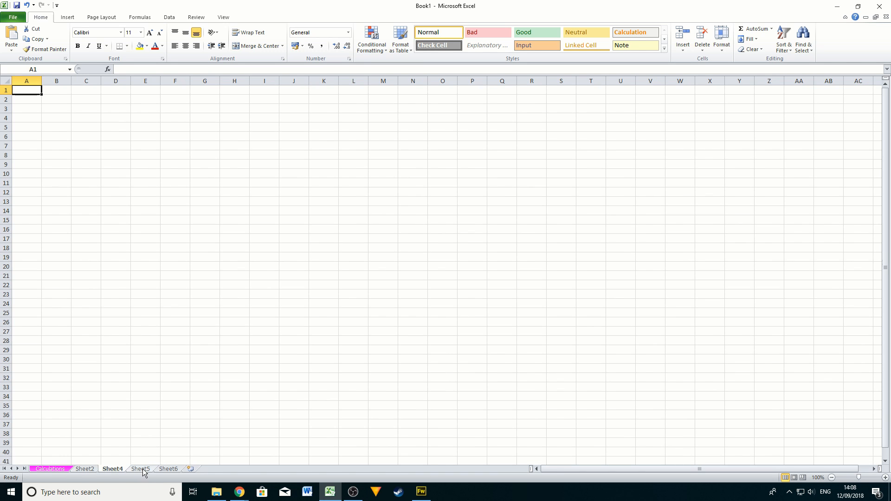
click(143, 470)
click(122, 298)
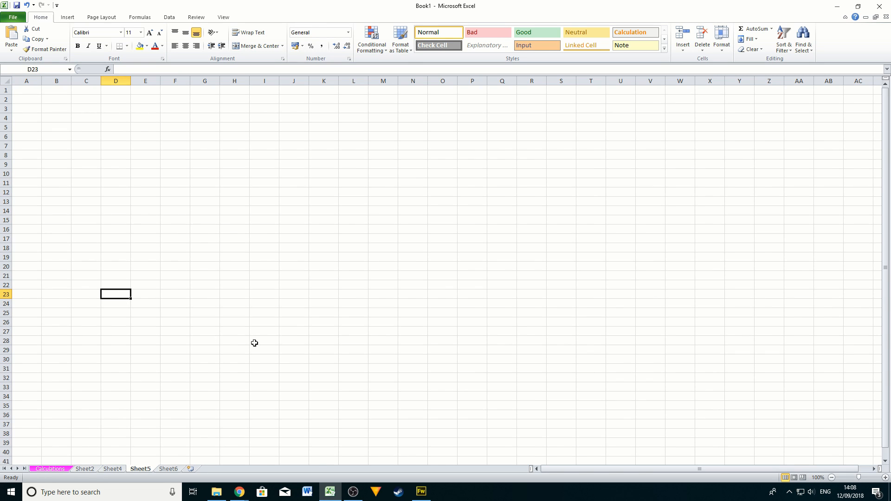
click(109, 146)
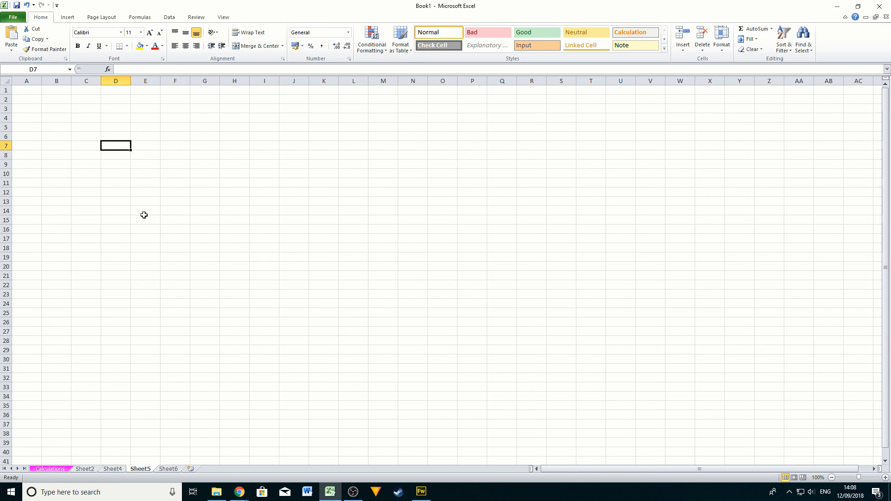
click(54, 464)
click(29, 155)
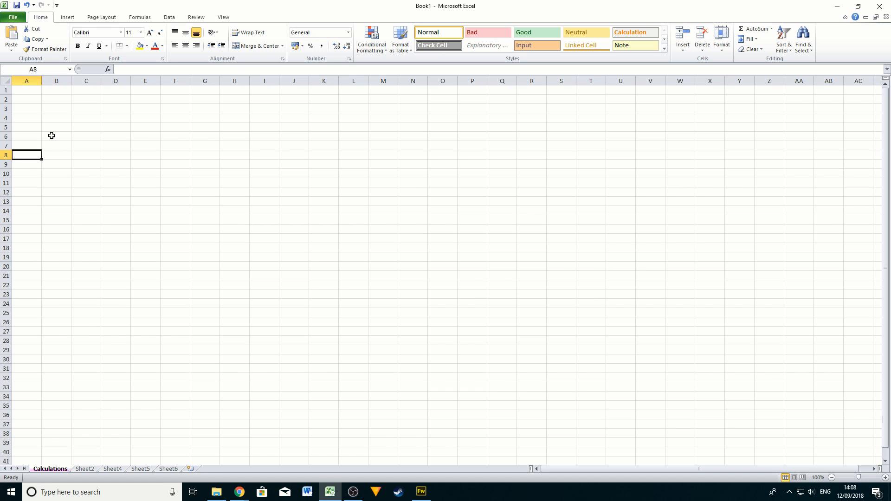
click(99, 99)
click(89, 469)
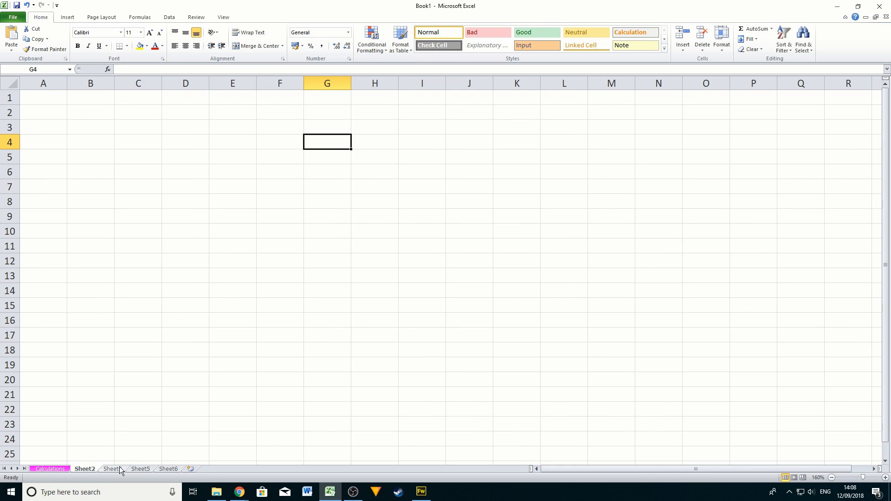
click(115, 469)
click(140, 469)
click(172, 469)
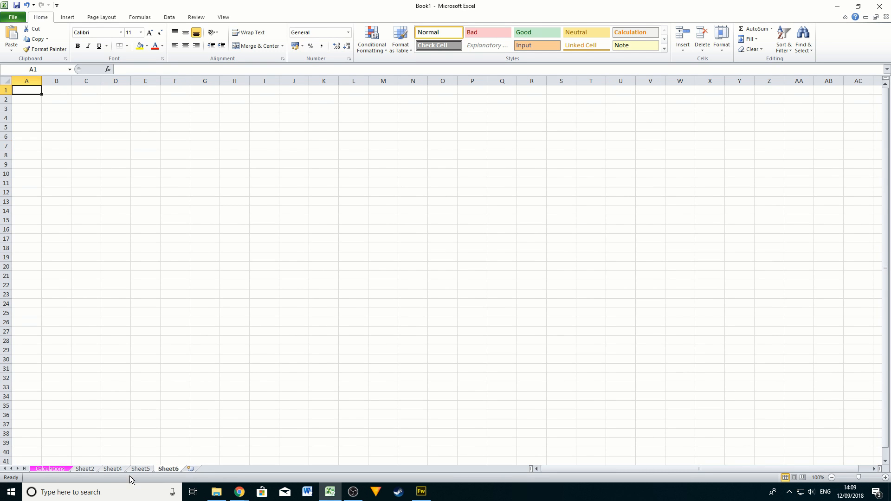
click(77, 469)
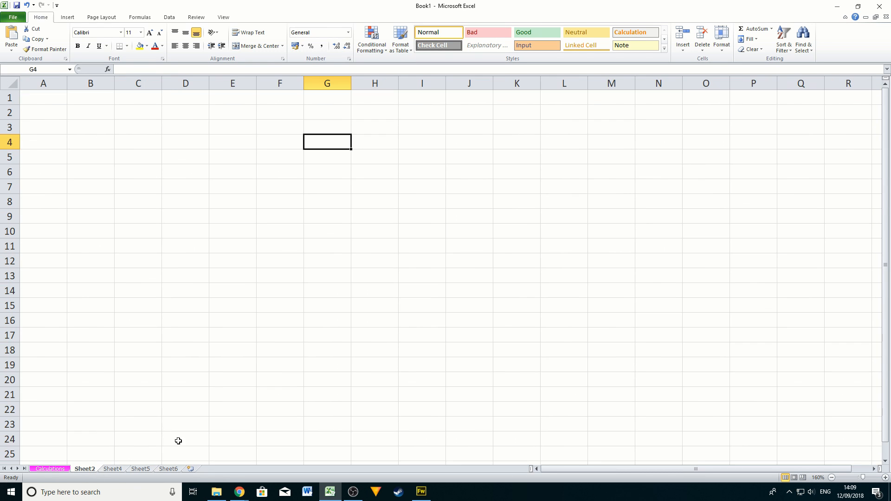
click(59, 470)
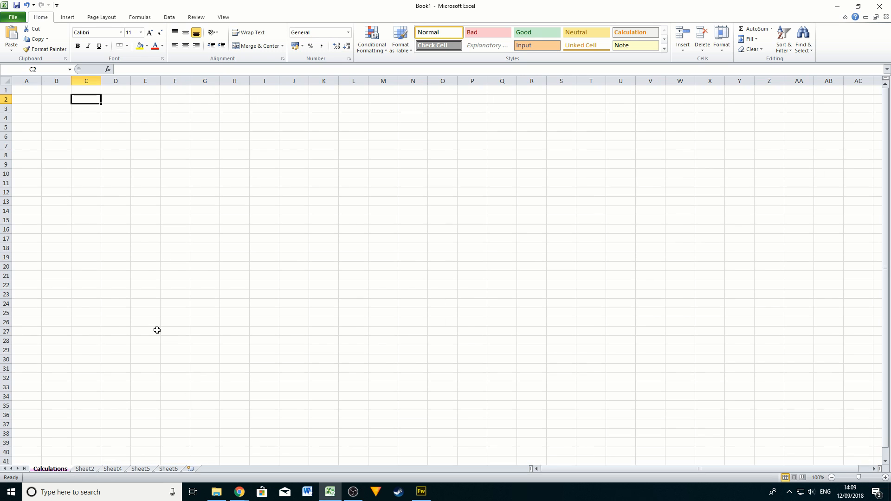
Hide the Sheet2 worksheet and select a few empty cells on Sheet4, ending on G16.
right_click(90, 471)
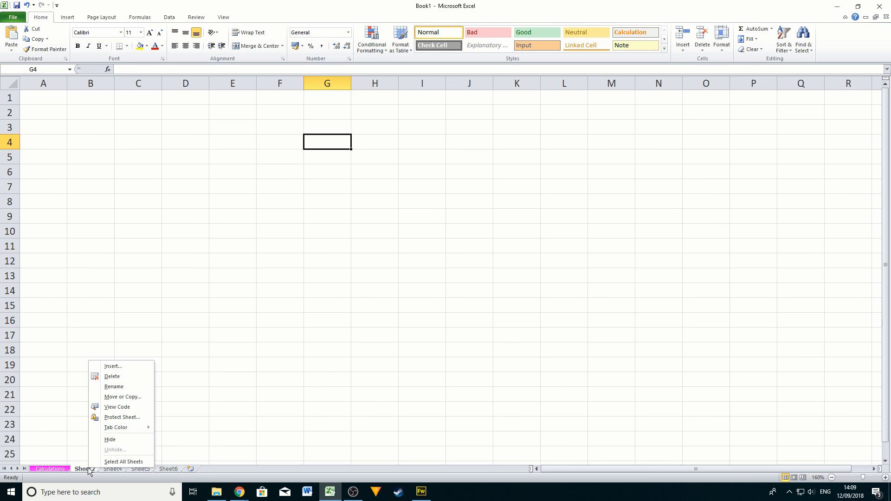
click(117, 439)
click(162, 385)
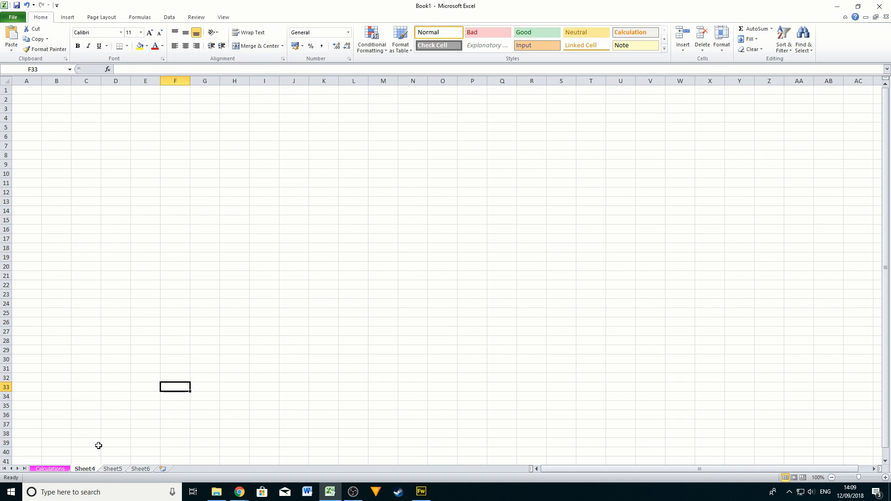
click(216, 192)
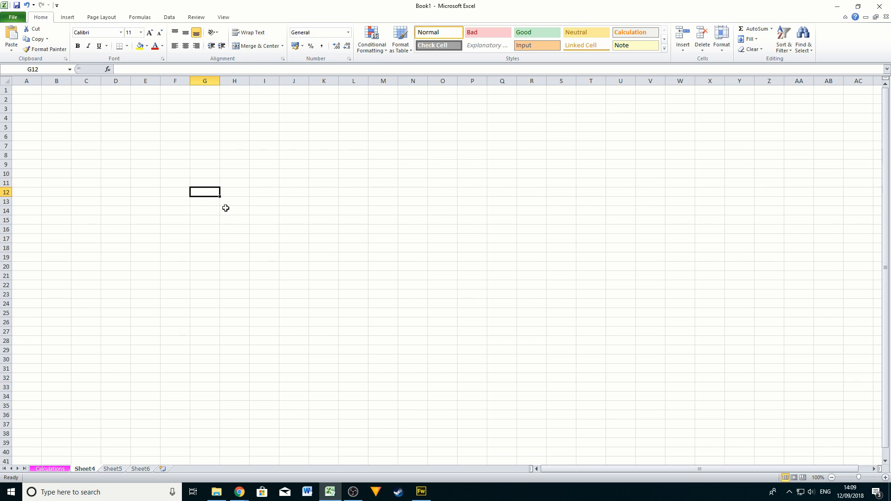
click(217, 230)
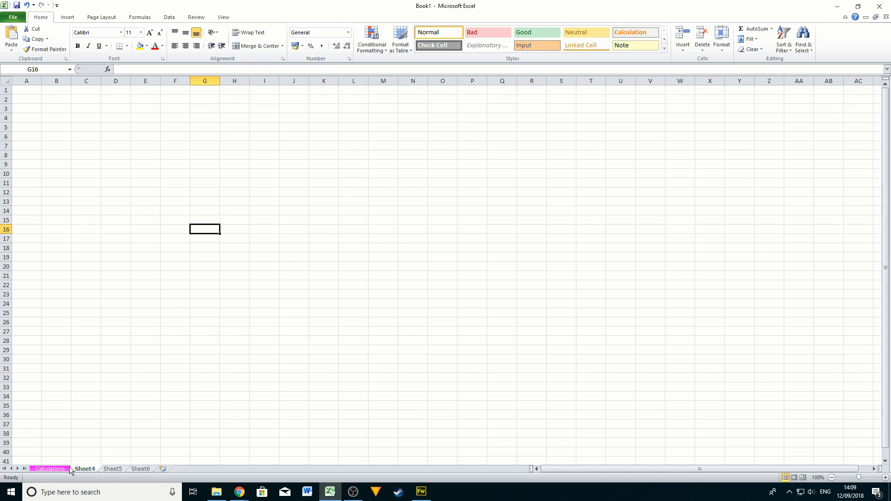
Unhide the Sheet2 worksheet.
right_click(138, 470)
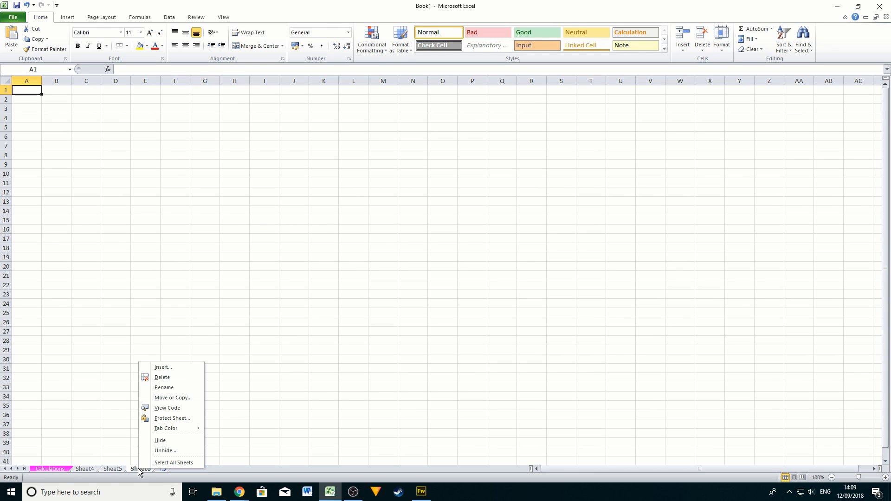
click(166, 451)
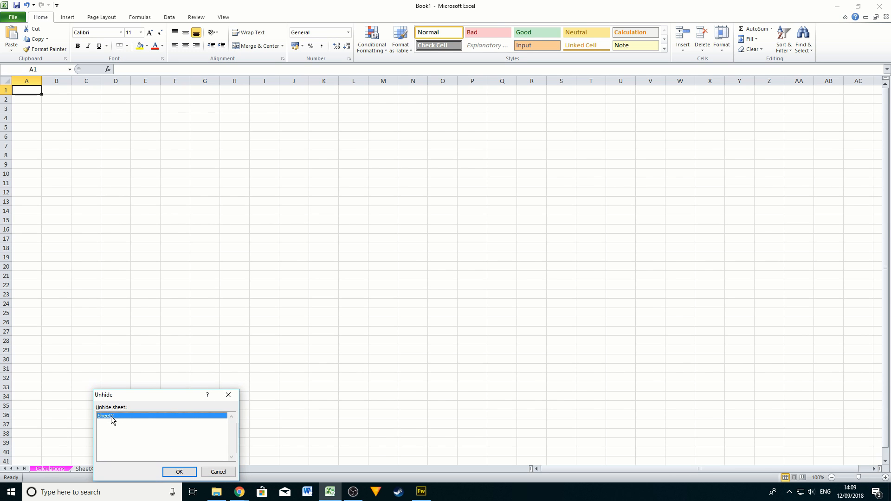
click(179, 472)
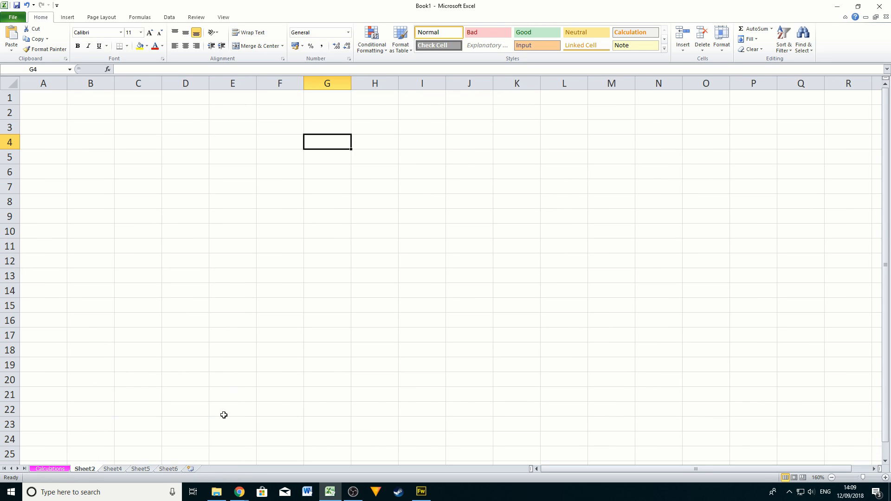
Look through Calculations, Sheet2, Sheet4, Sheet5 and Sheet6 in order, and return to Calculations.
click(48, 470)
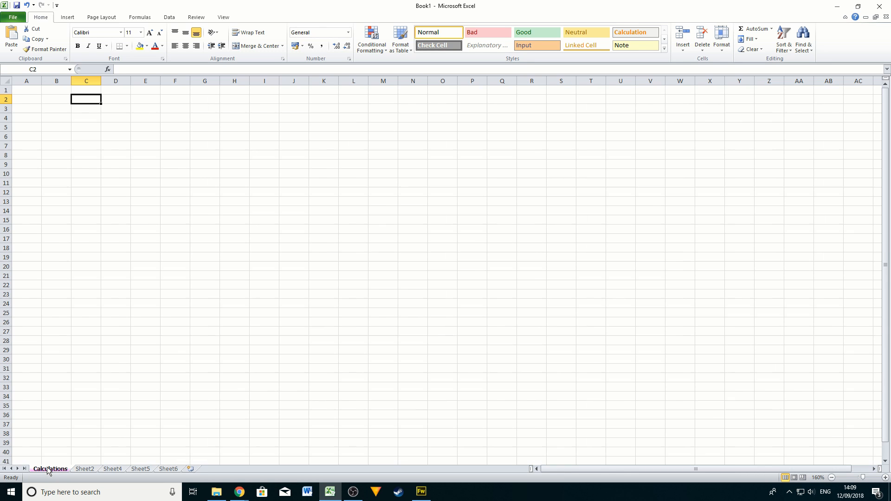
click(91, 470)
click(121, 470)
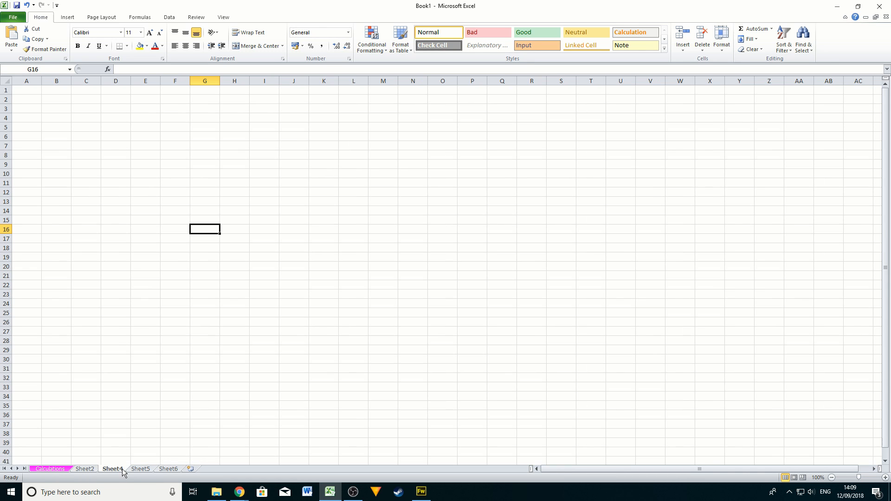
click(140, 469)
click(167, 470)
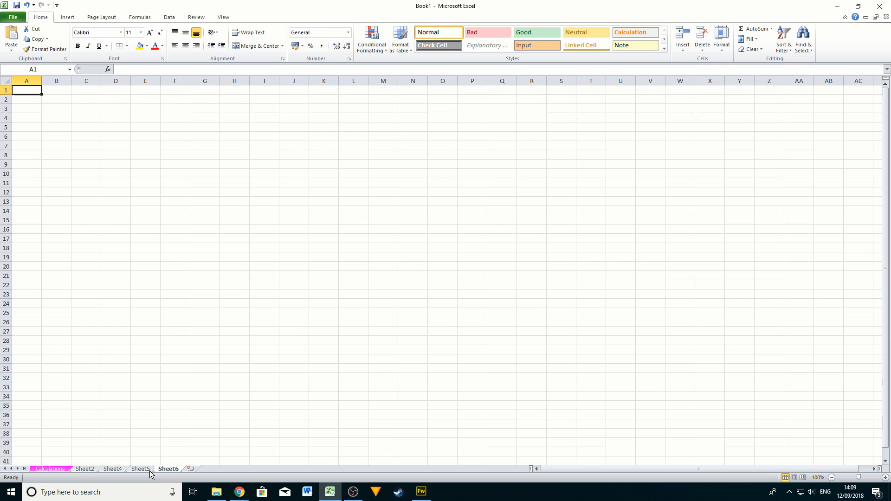
click(49, 469)
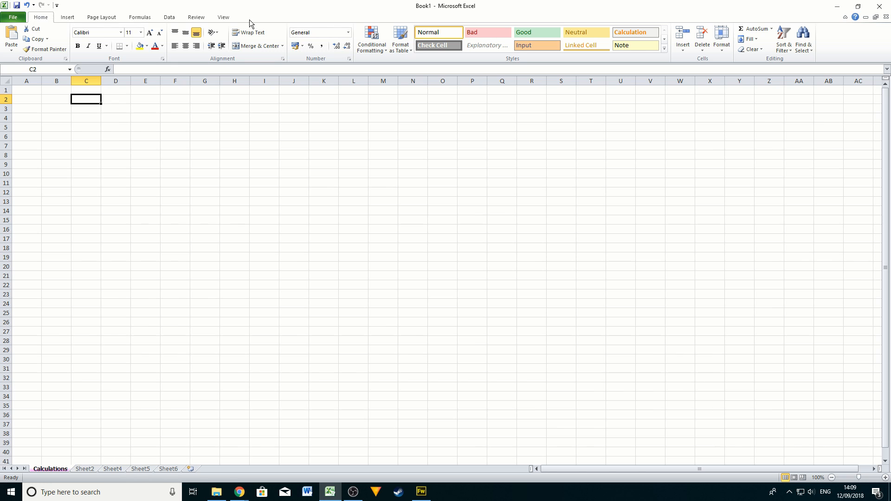
Bring up the dialog for opening an existing workbook and close it without choosing a file.
click(13, 17)
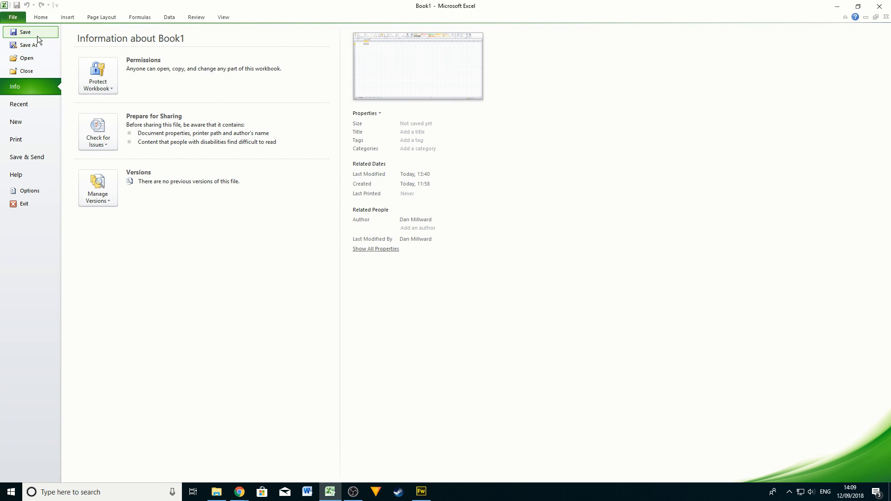
click(24, 60)
click(412, 236)
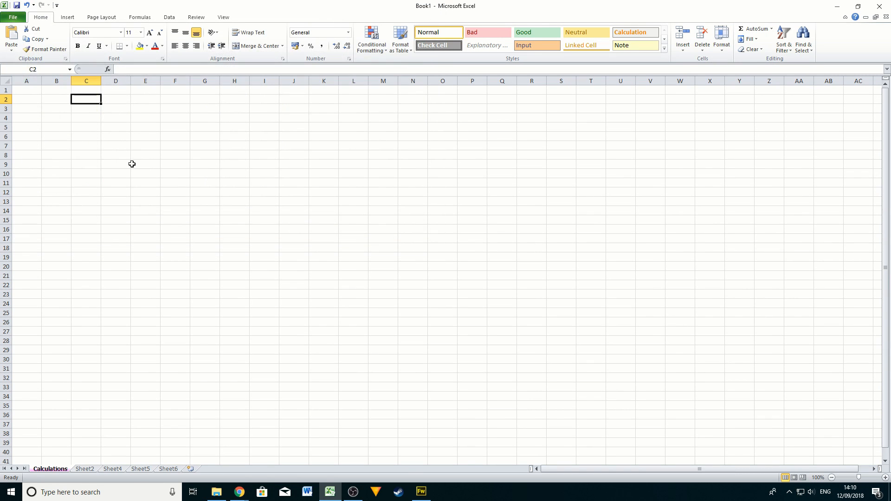
Examine the recent workbooks and the templates for new workbooks, including the personal templates, without creating a workbook.
click(12, 16)
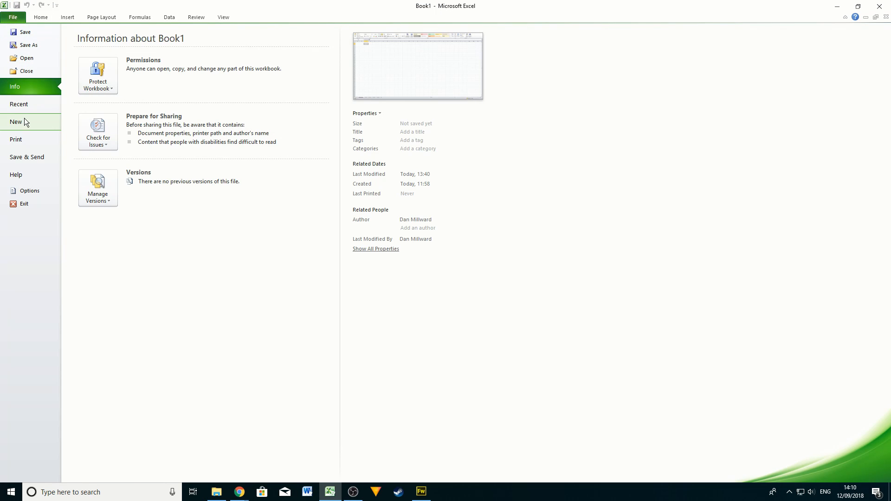
click(21, 105)
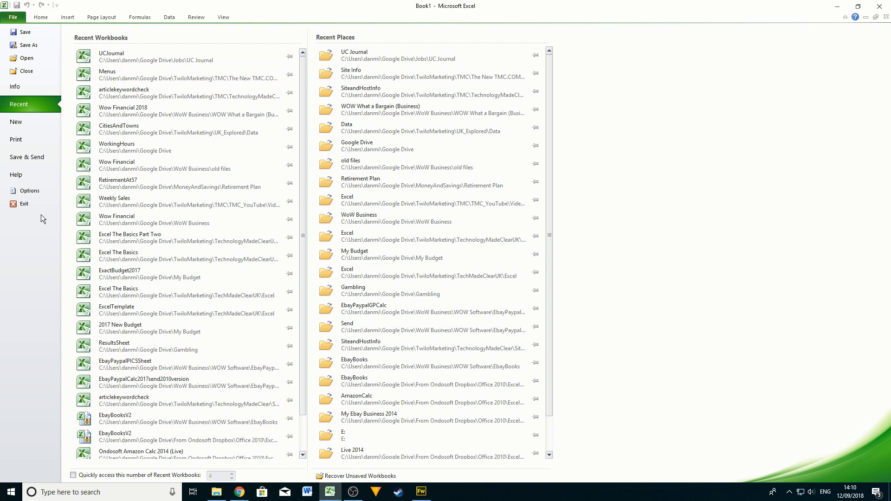
click(16, 123)
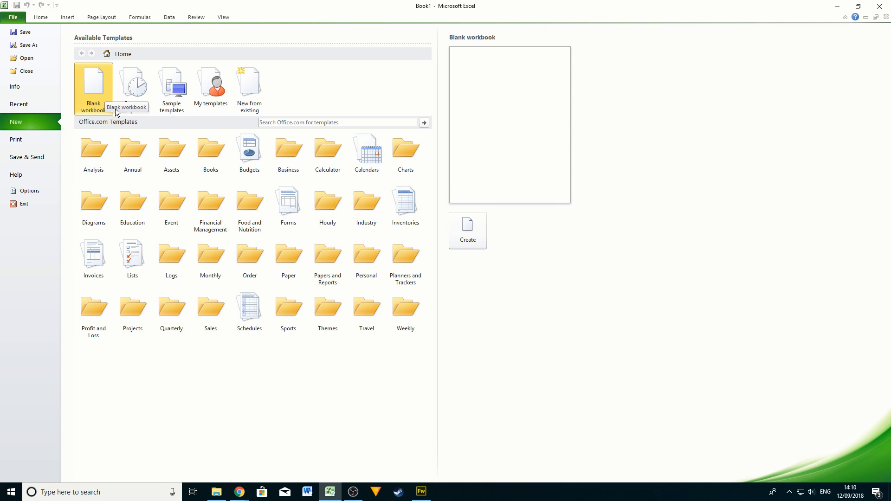
click(212, 91)
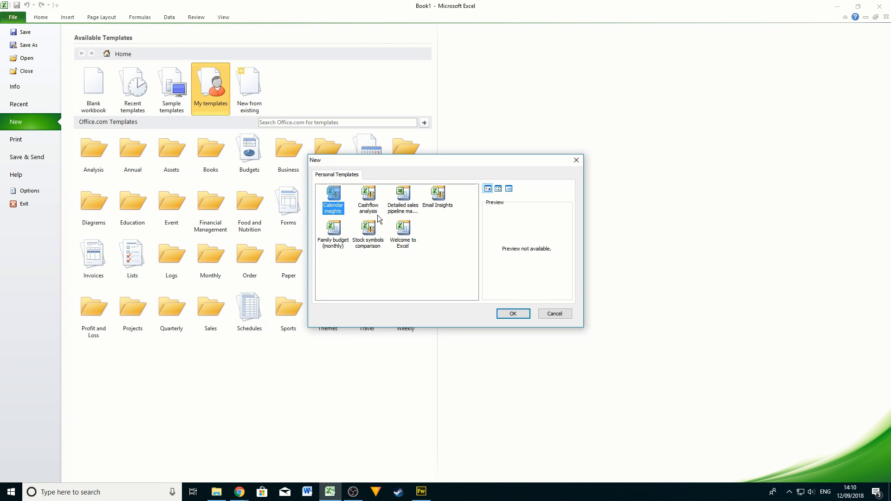
click(554, 314)
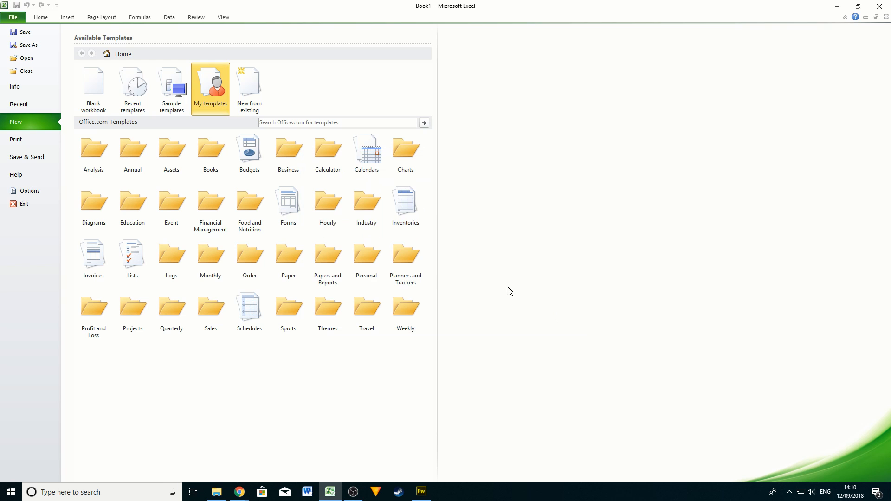
Examine the print settings and the options for saving and sending the workbook, and return to the Calculations sheet.
click(21, 138)
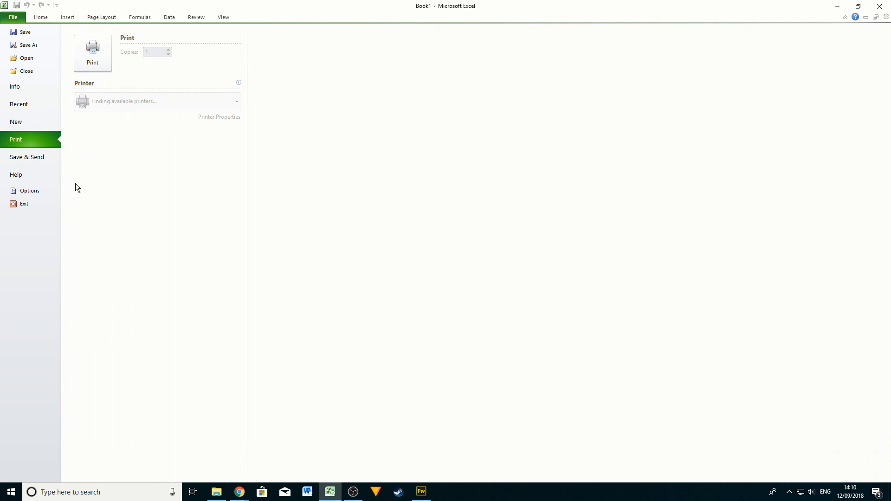
click(28, 160)
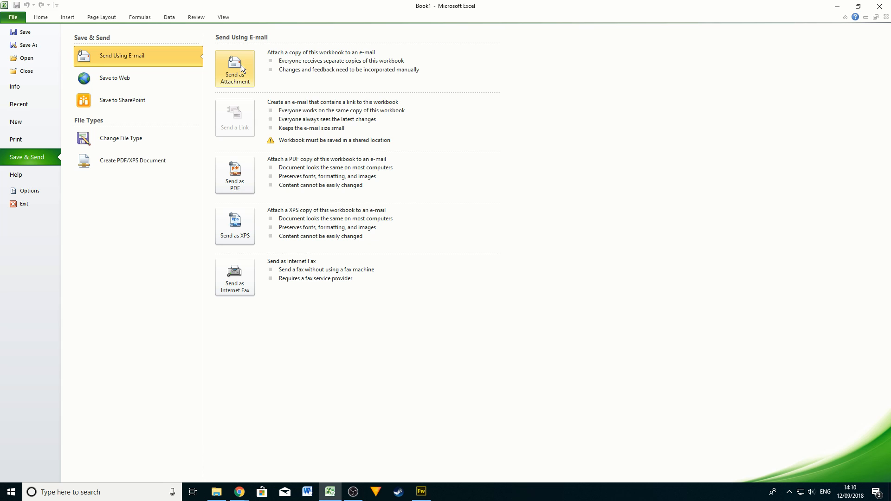
click(41, 18)
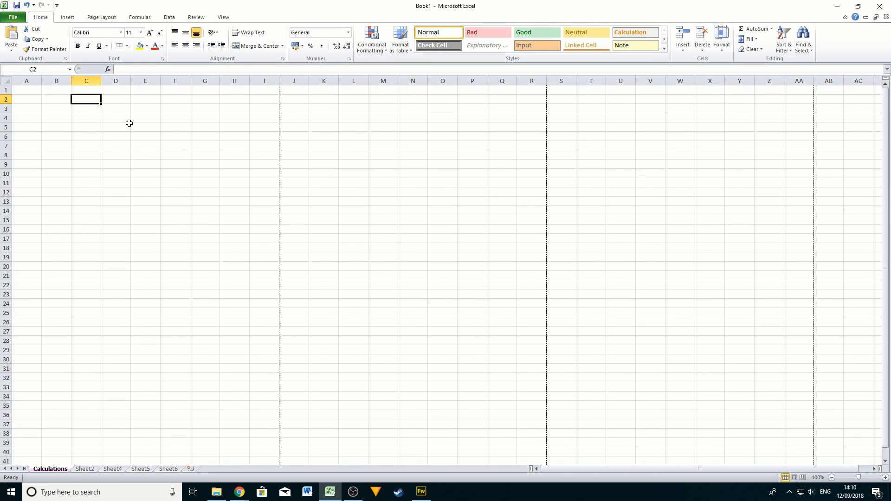
Skim the ribbon's Insert, Page Layout, Formulas, Data, Review and View command sets, ending on the Home commands.
click(67, 18)
click(103, 18)
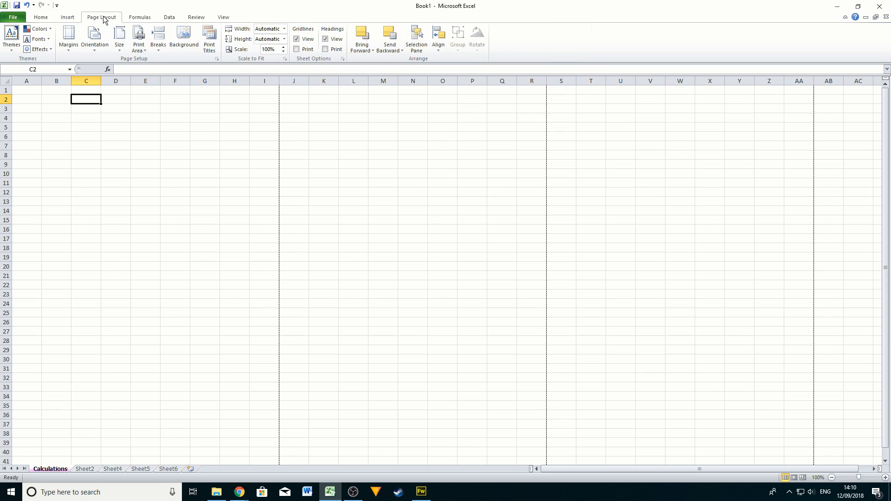
click(139, 17)
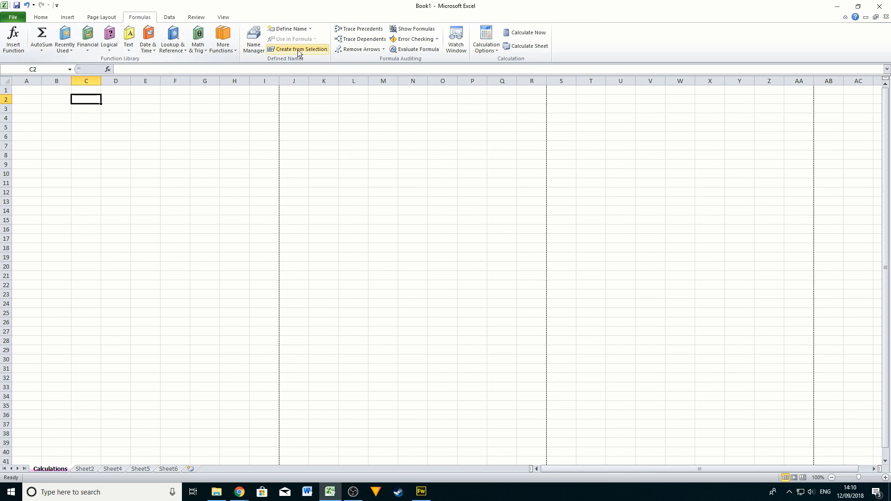
click(163, 19)
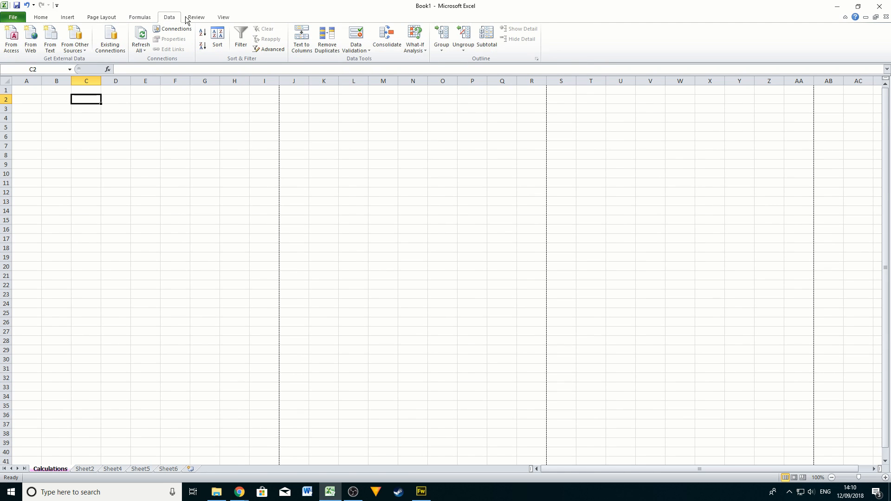
click(197, 17)
click(220, 17)
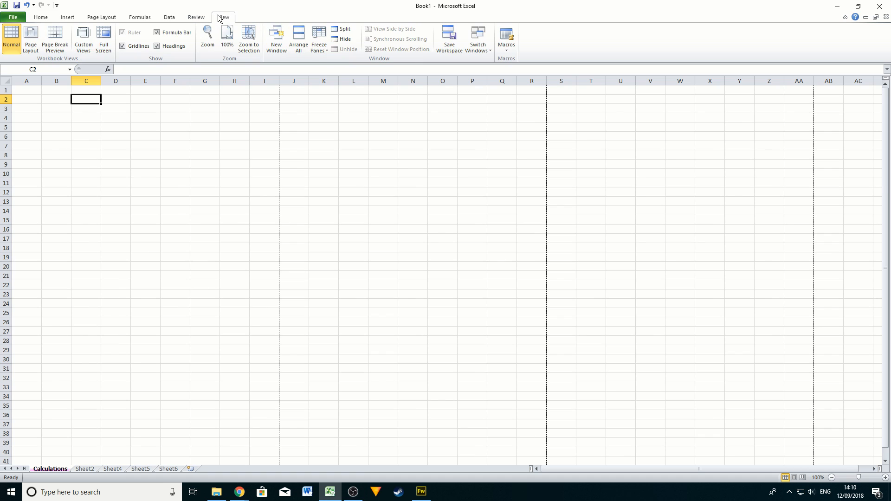
click(173, 18)
click(138, 17)
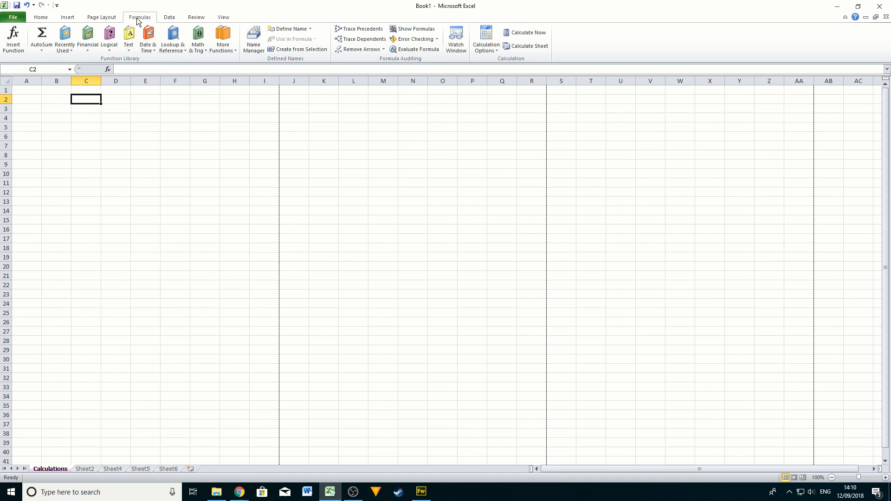
click(41, 18)
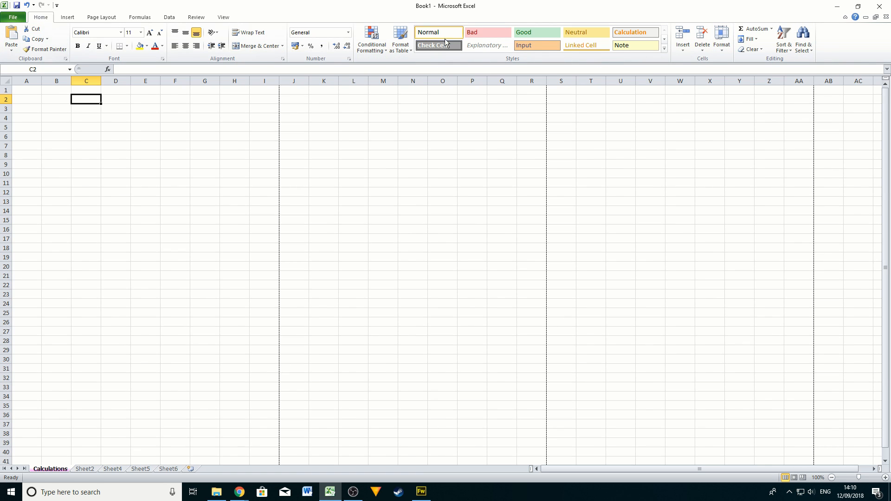
Examine the commands for inserting objects, page layout, formulas and data in more detail, ending on the Data commands.
click(67, 18)
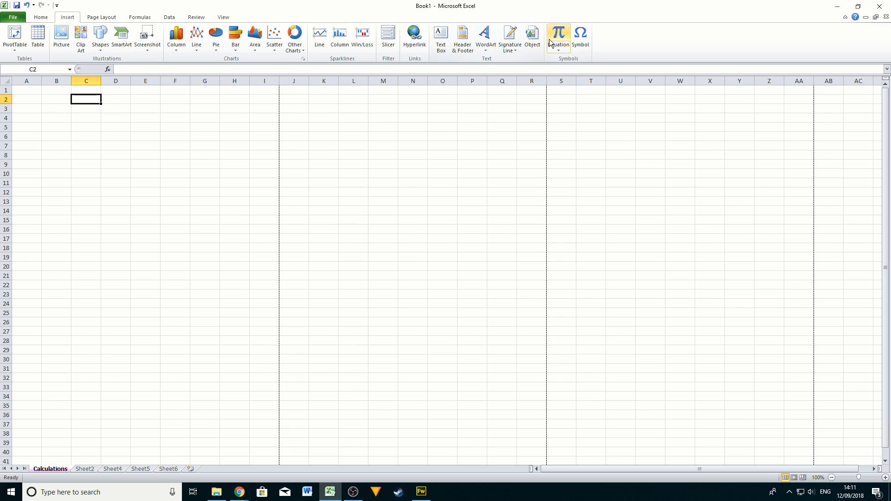
click(104, 18)
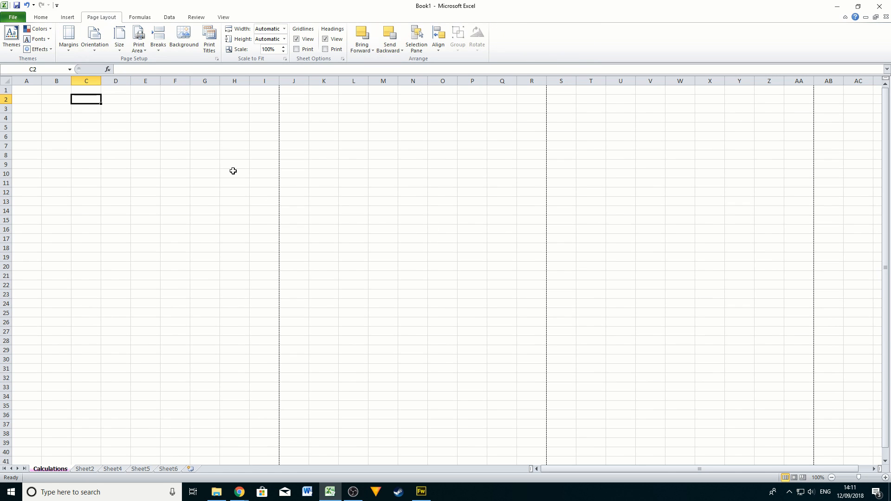
click(140, 20)
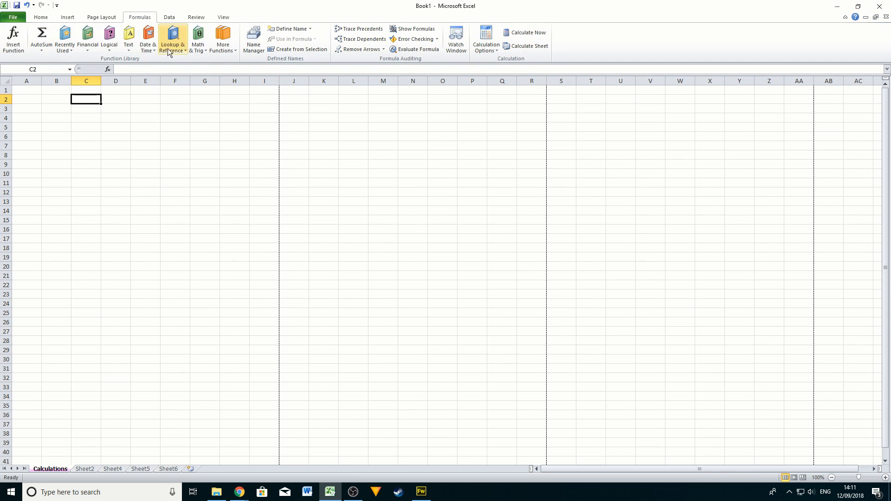
click(169, 18)
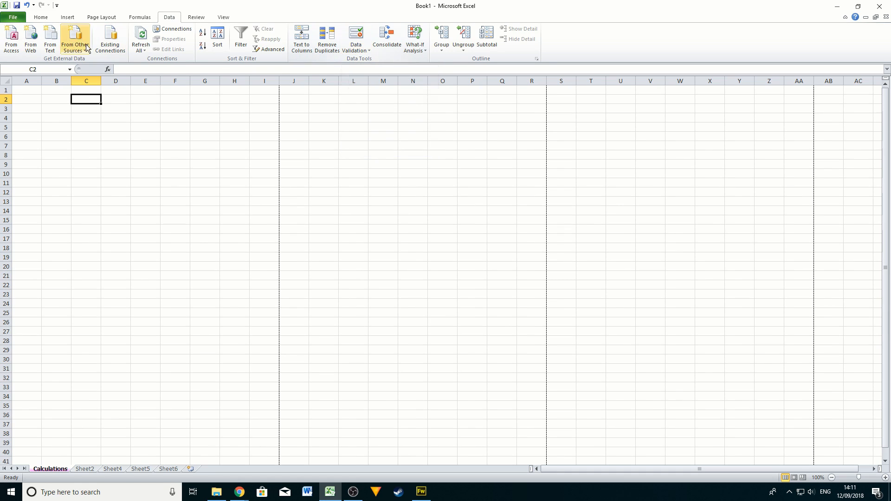
click(41, 17)
click(68, 18)
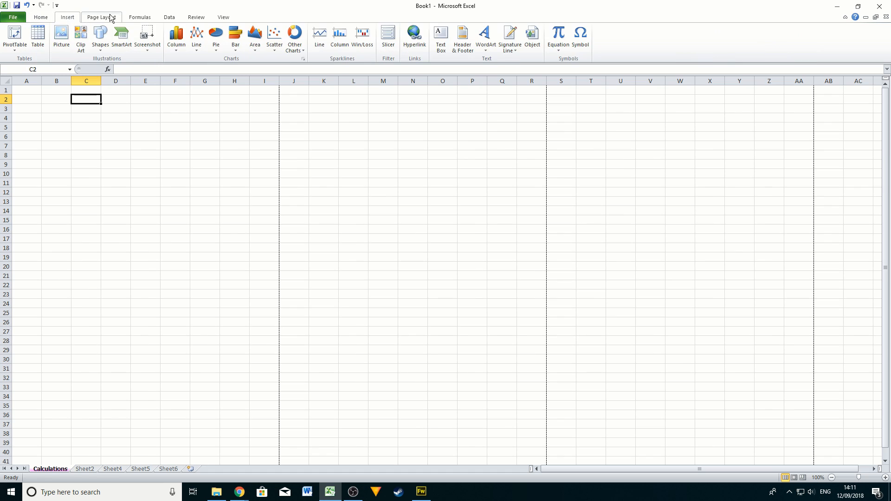
click(119, 19)
click(160, 21)
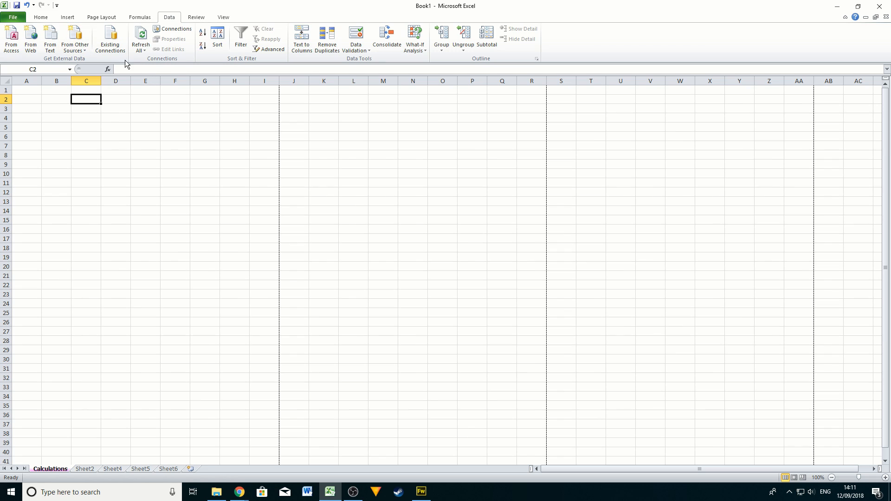
click(192, 161)
click(310, 189)
click(18, 166)
click(215, 166)
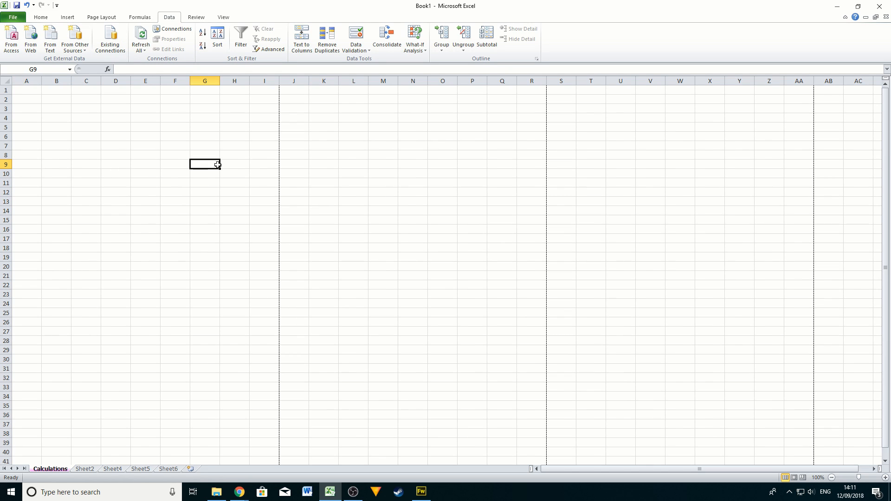
click(297, 174)
click(148, 127)
click(217, 191)
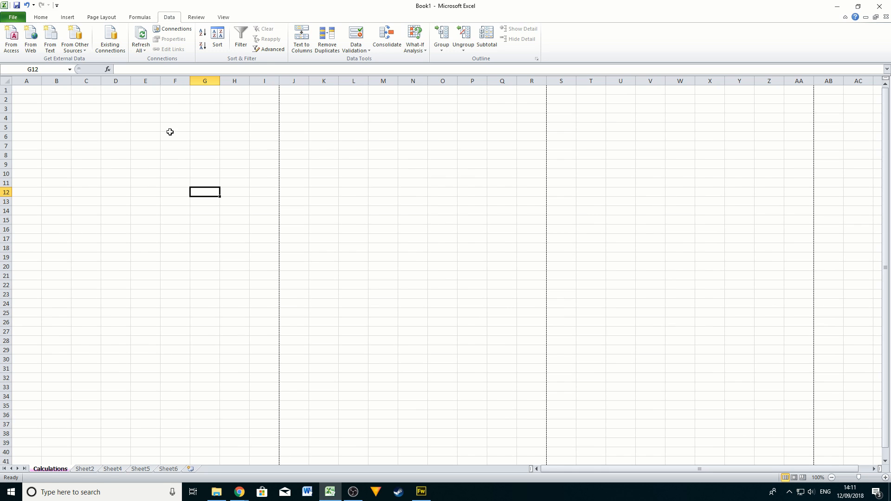
Examine the Review, Formulas and View command sets and return to the Home commands.
click(194, 18)
scroll(125, 24, up, 4)
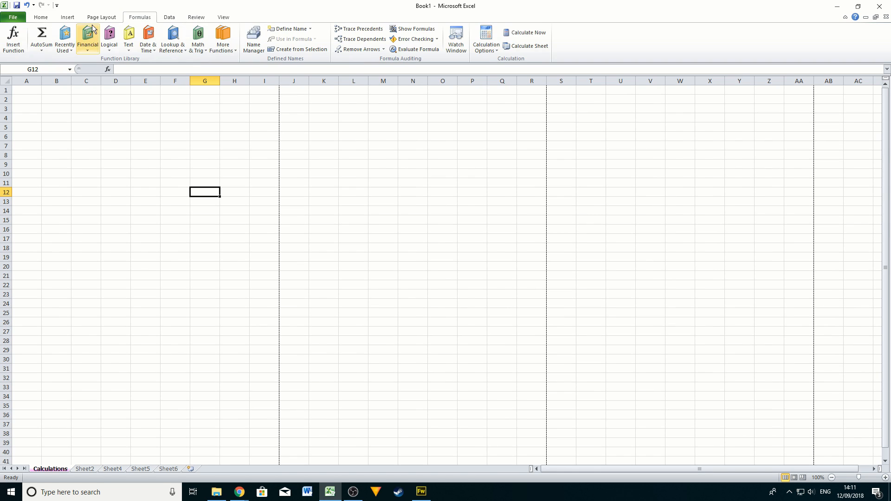
click(196, 16)
click(224, 18)
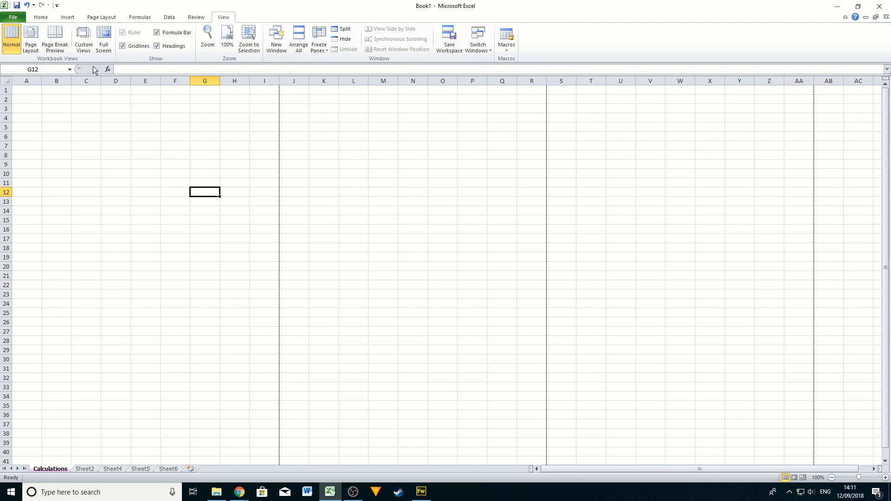
click(41, 17)
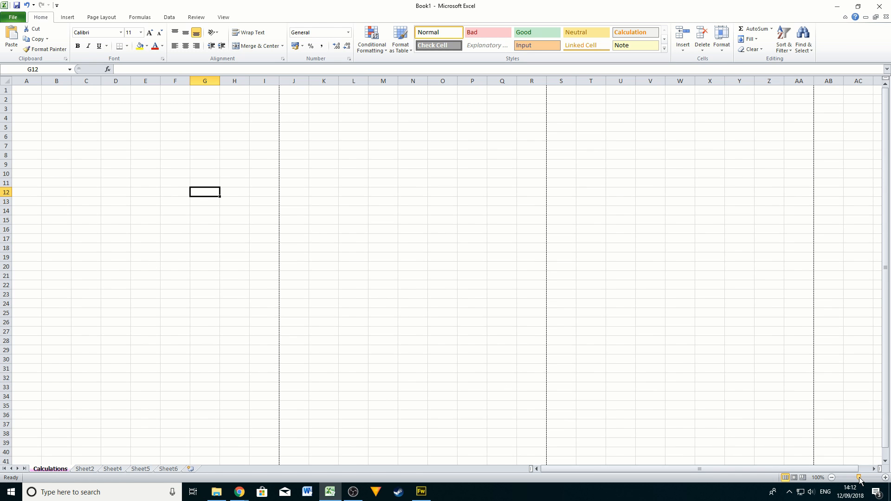
Enlarge the sheet view to 160% and inspect the row numbering and individual cells by selecting them.
drag(860, 479, 865, 480)
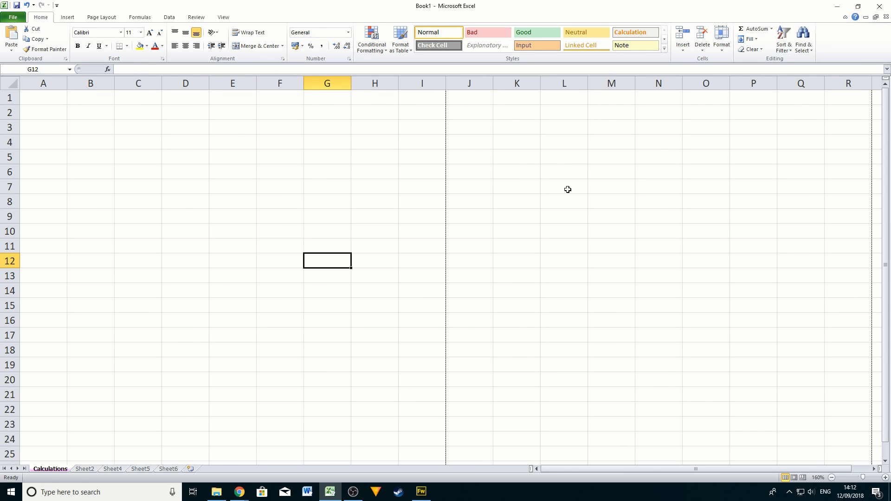
click(8, 97)
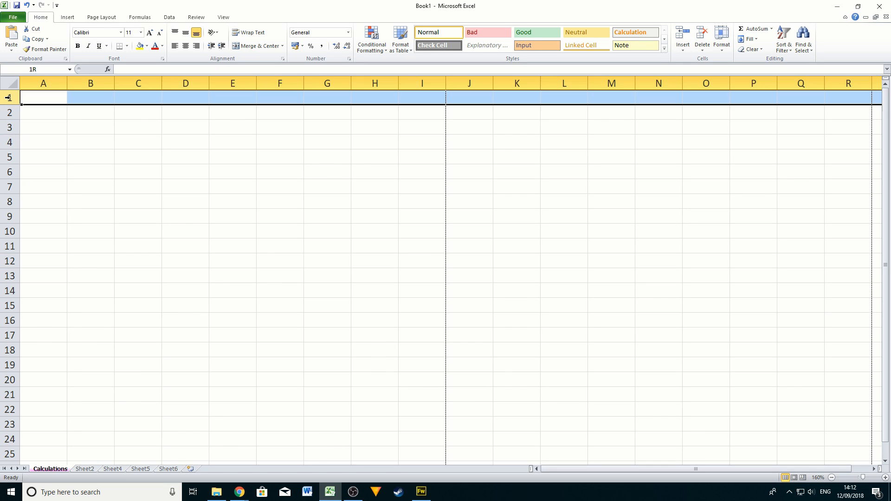
click(9, 453)
click(154, 243)
click(256, 186)
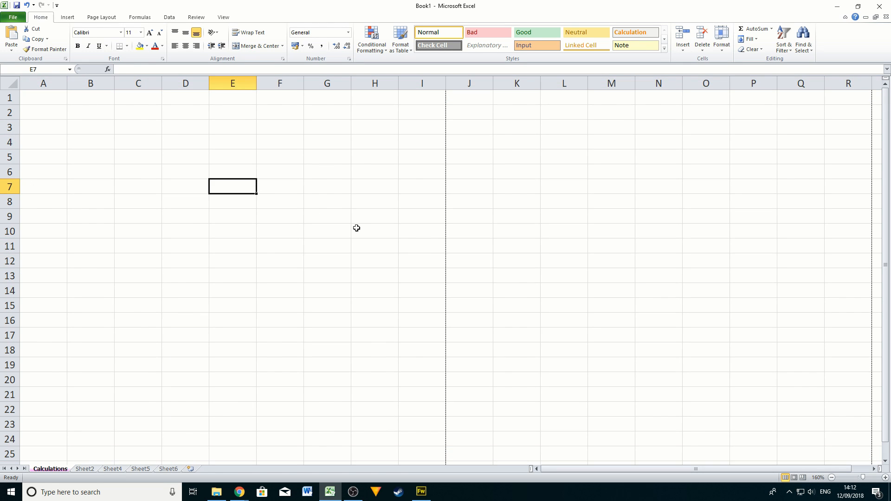
click(357, 222)
Jump to the last row of the worksheet and to its last column to see how far the grid extends.
scroll(383, 245, down, 20)
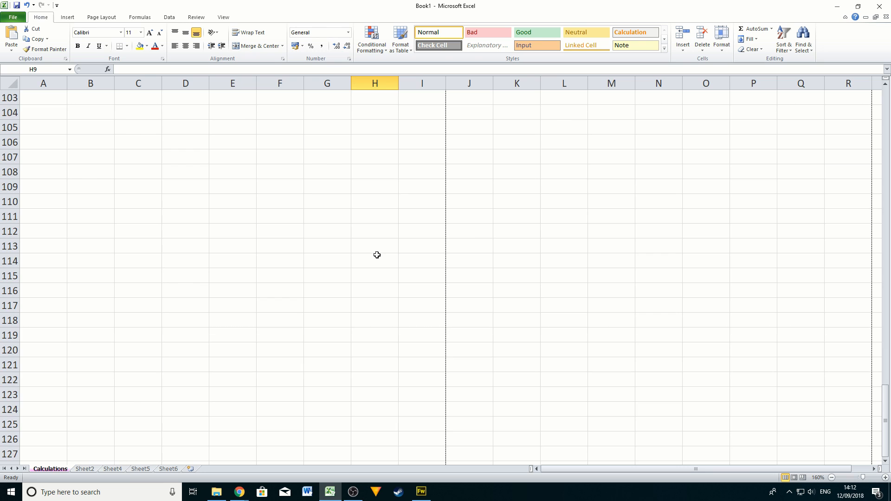
key(ctrl+Down)
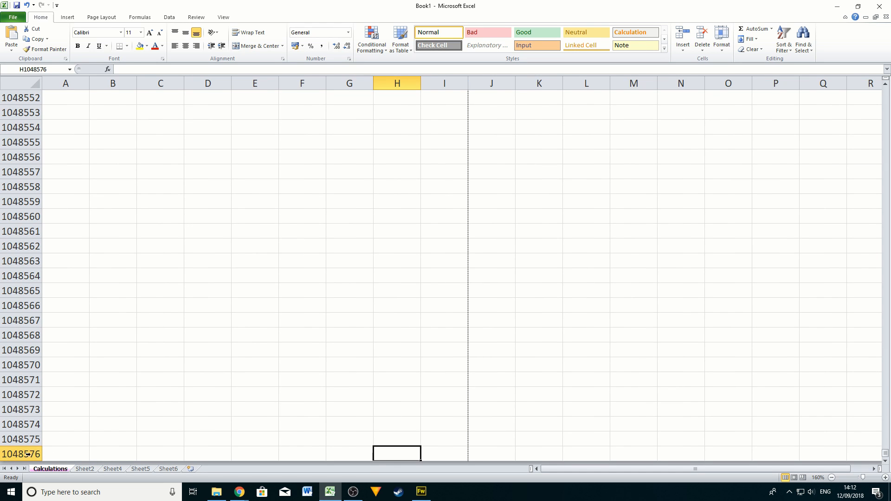
scroll(112, 315, up, 20)
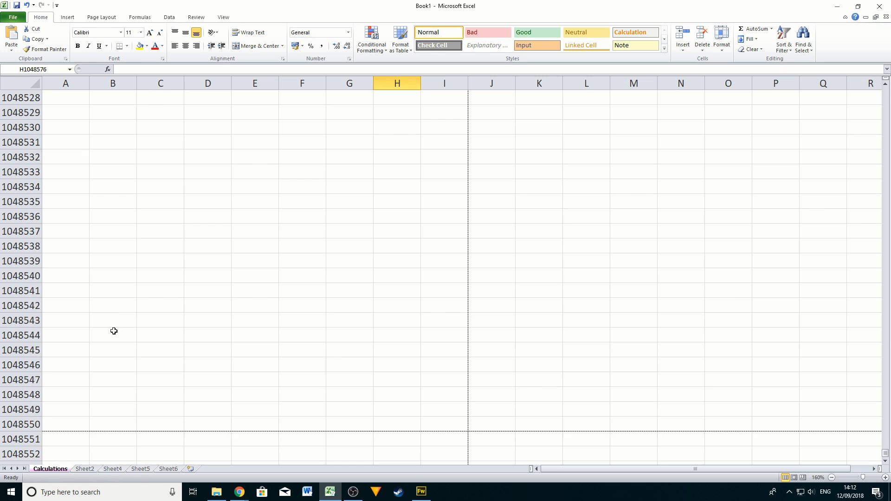
click(122, 199)
key(ctrl+Right)
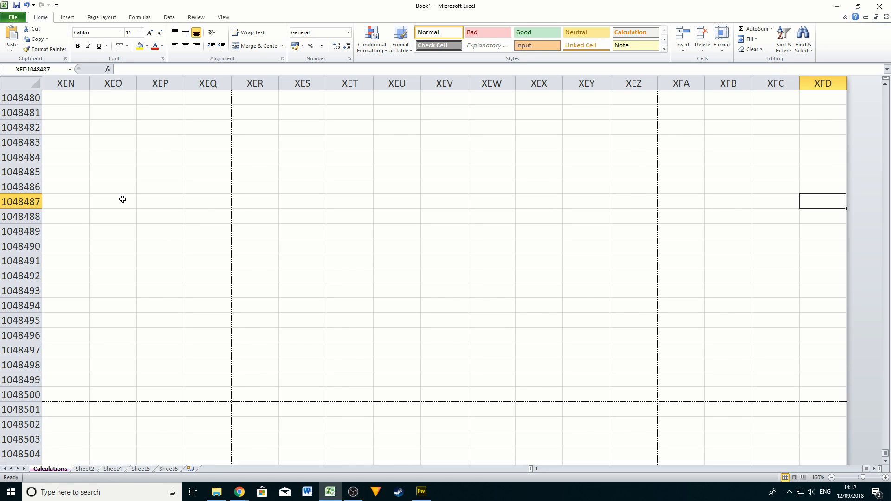
Return from the far end of the grid to cell A1.
key(Left)
key(Left)
key(Left)
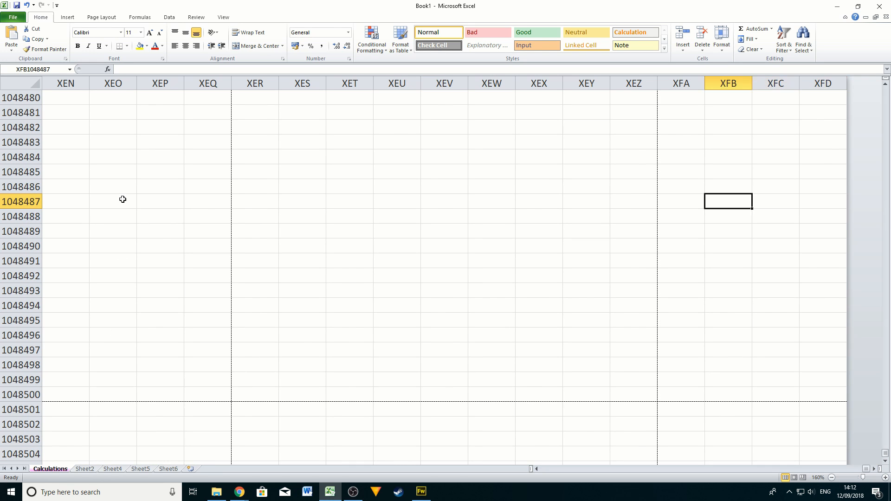
key(ctrl+Left)
key(ctrl+Up)
key(Down)
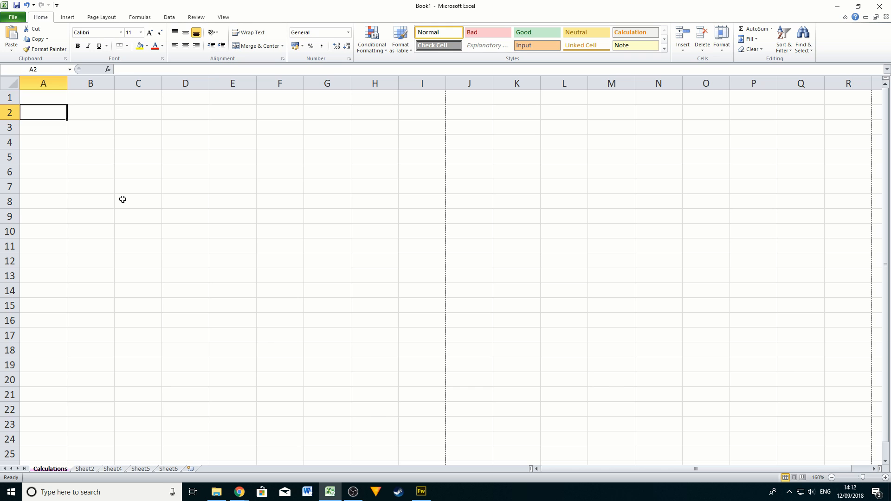
key(Up)
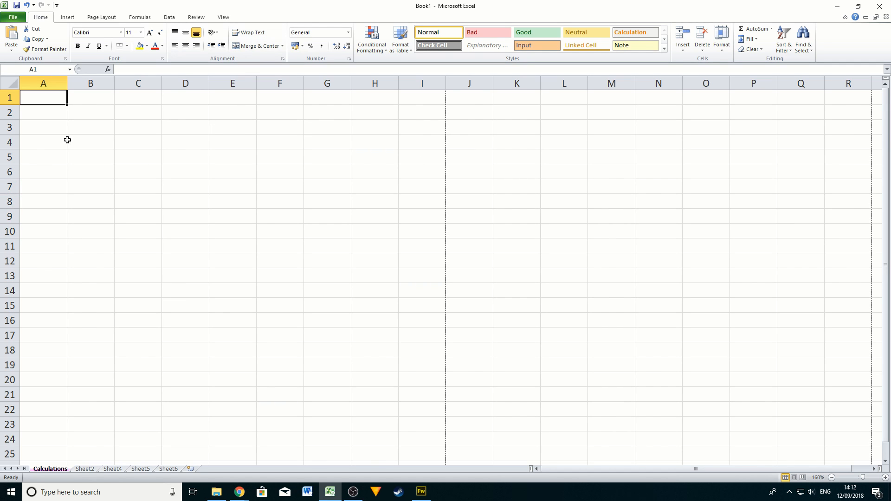
Enter "Technology Made Clear" in cell D3 and reselect the cell.
click(190, 131)
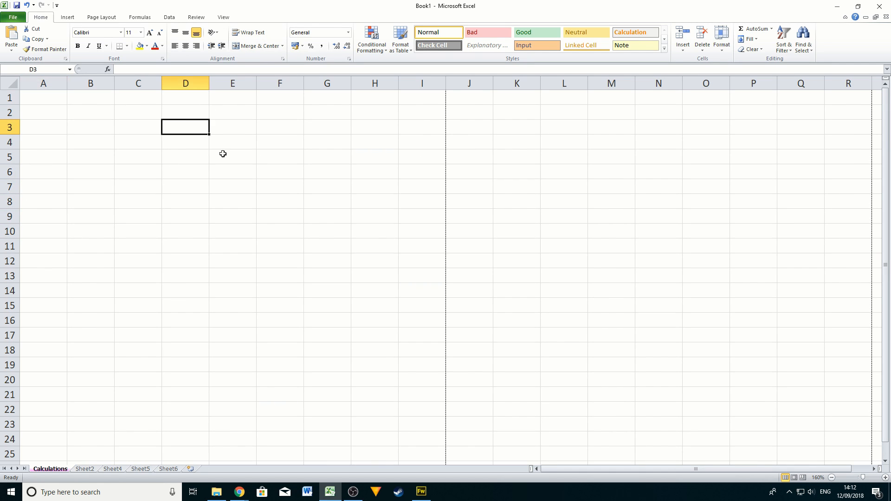
text(Technol)
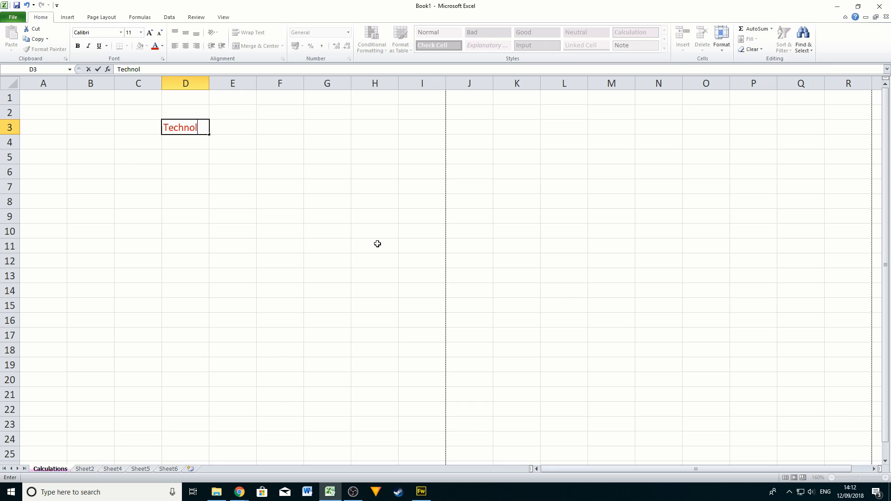
text(ogy Made Clear)
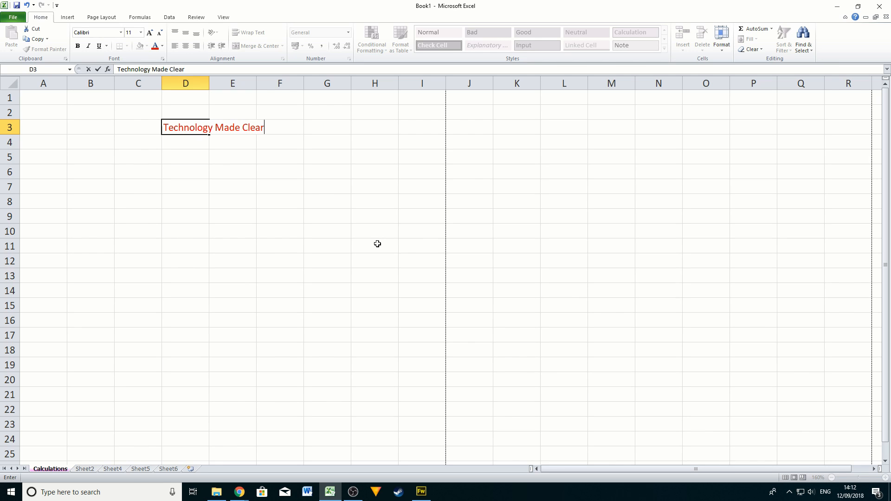
key(Return)
key(Up)
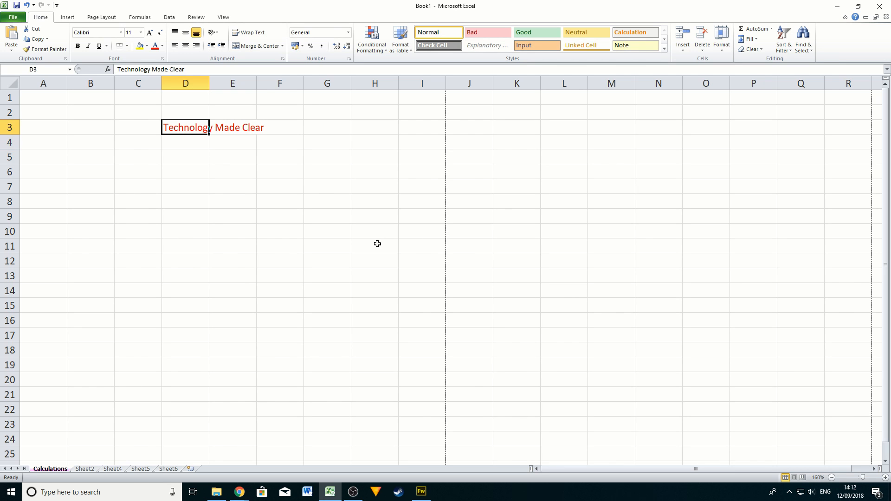
Set the font color of the text in D3 to Automatic.
click(162, 46)
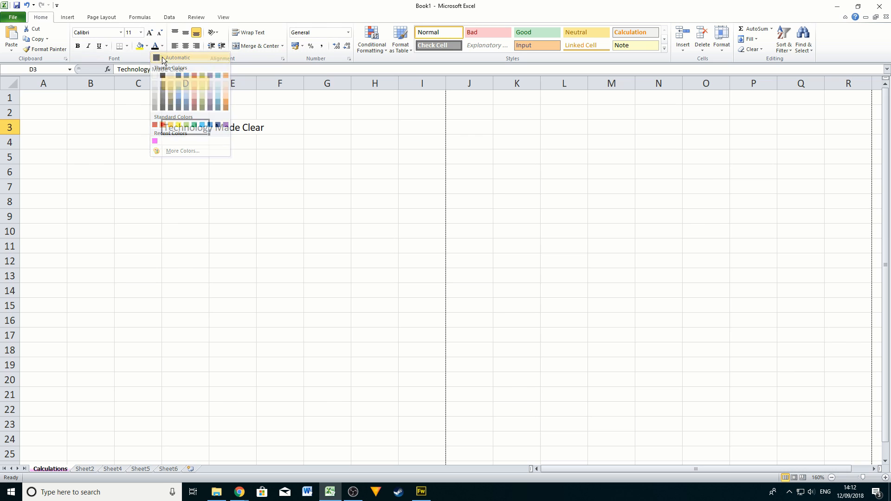
click(160, 58)
click(151, 173)
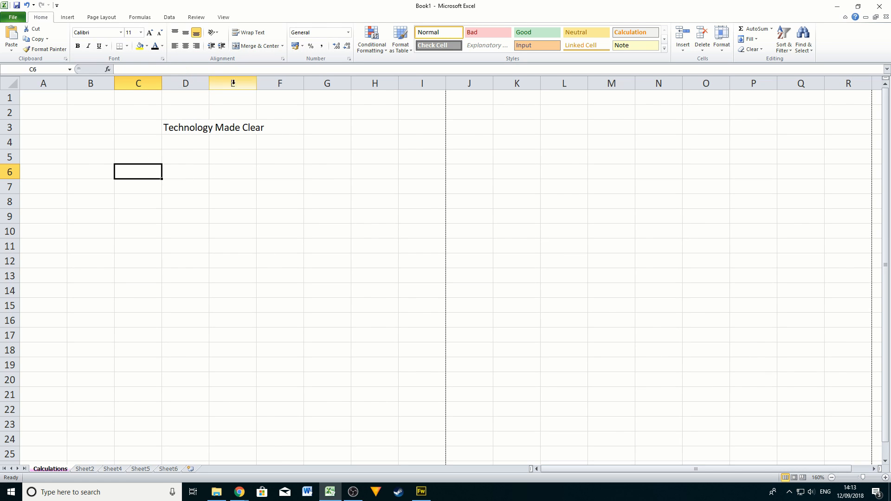
AutoFit column D to its text and narrow it again to about the width of the neighbouring columns.
double_click(209, 83)
click(209, 165)
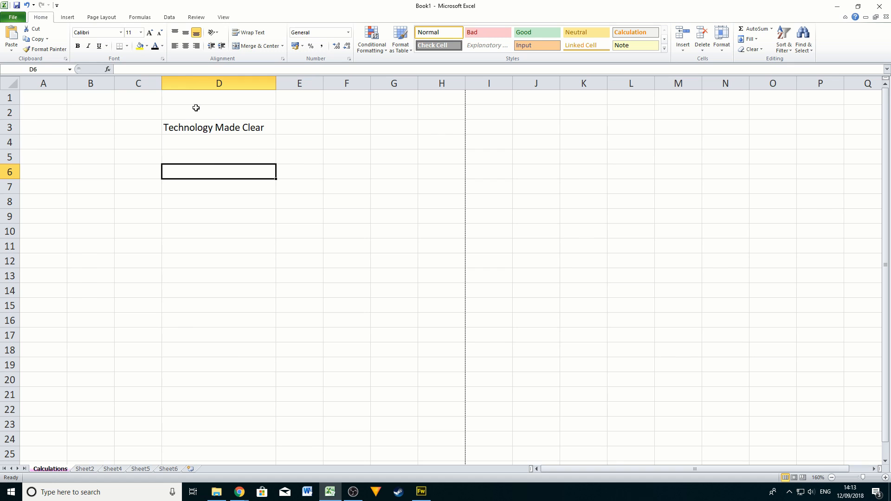
drag(276, 82, 211, 81)
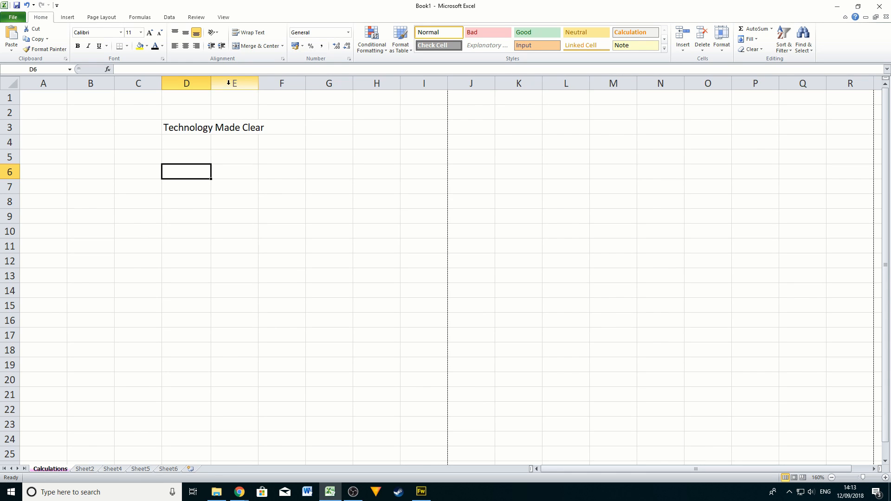
Enter 1 in cell E3, beside the "Technology Made Clear" text.
click(237, 129)
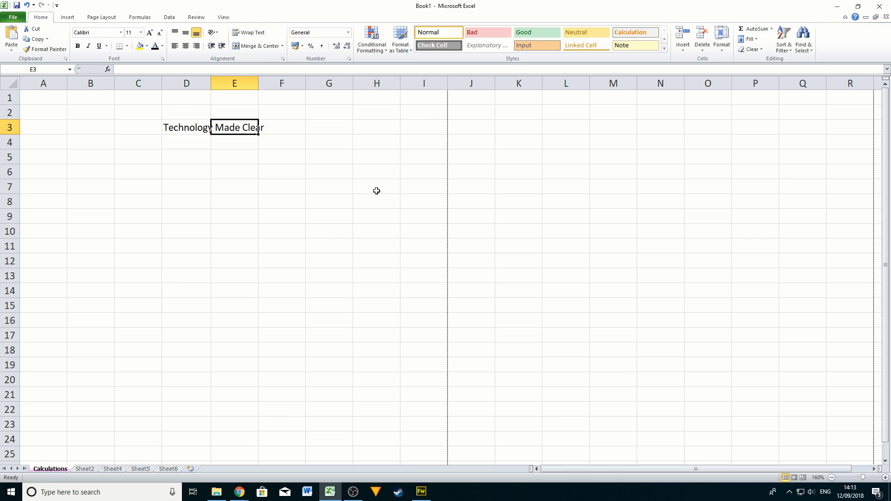
text(1)
key(Return)
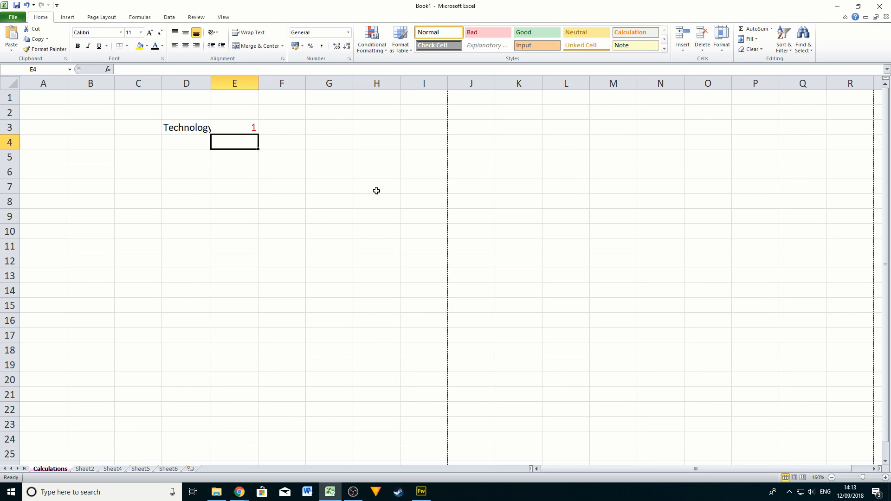
key(Down)
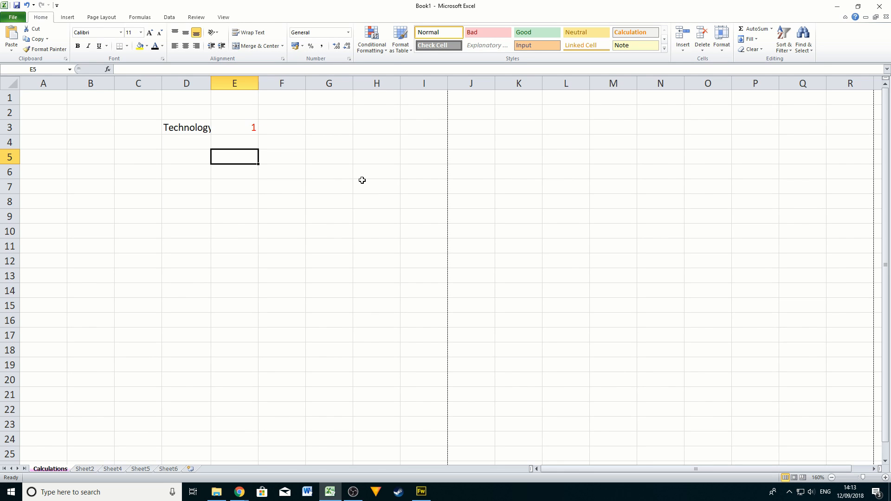
Try column D much wider and much narrower than its text, and finish by AutoFitting it to the text.
click(169, 129)
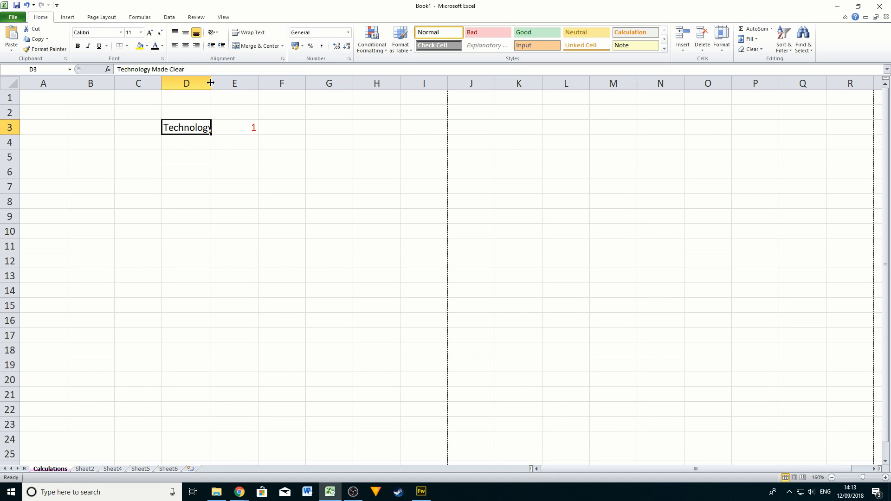
drag(210, 83, 344, 79)
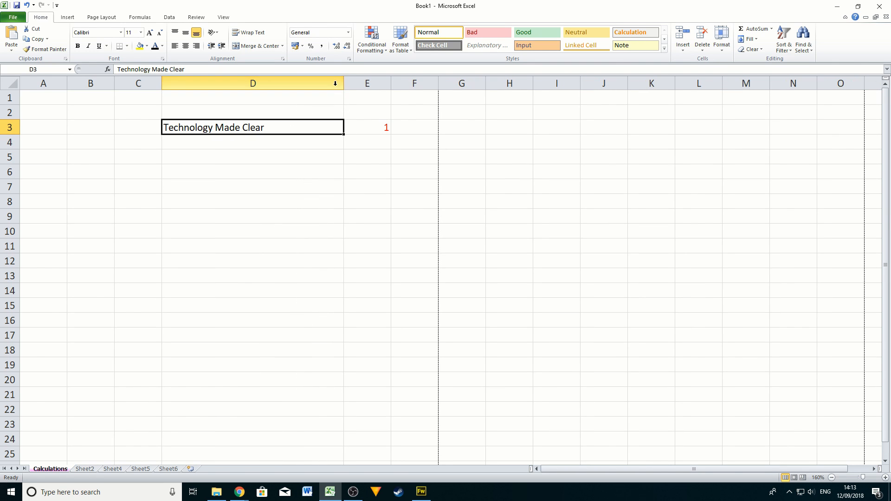
drag(344, 84, 192, 88)
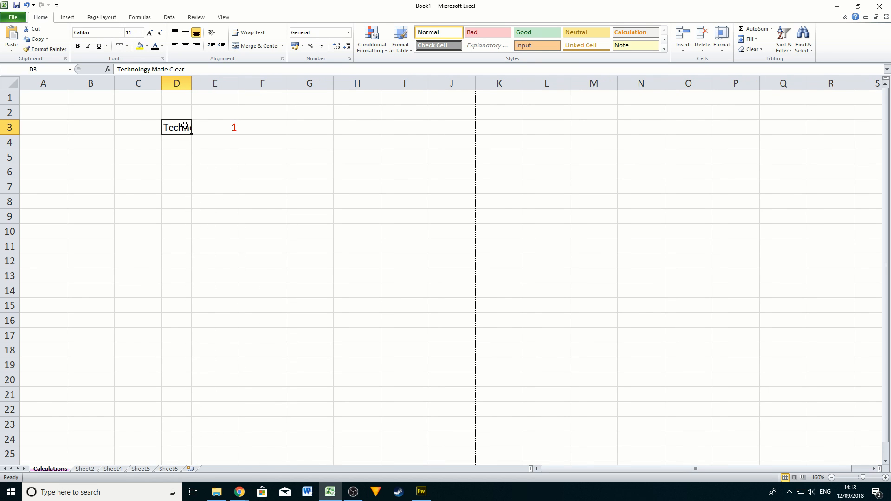
double_click(193, 83)
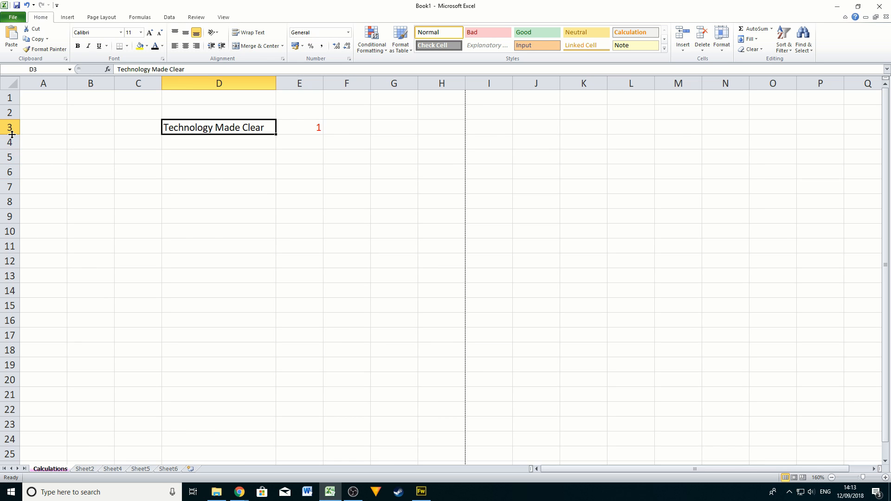
Enlarge row 3 to about twice its height and AutoFit it back to its contents.
mouse_move(12, 134)
mouse_down()
mouse_move(9, 288)
mouse_move(7, 148)
mouse_up()
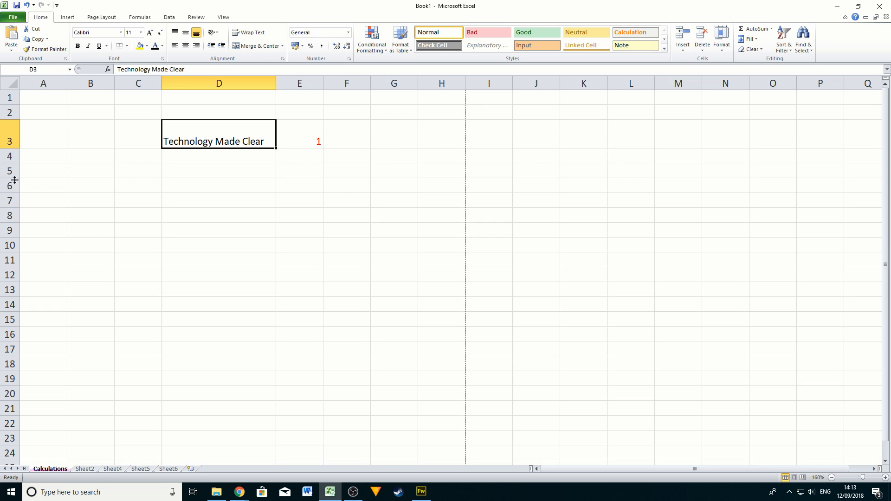
double_click(12, 148)
click(118, 240)
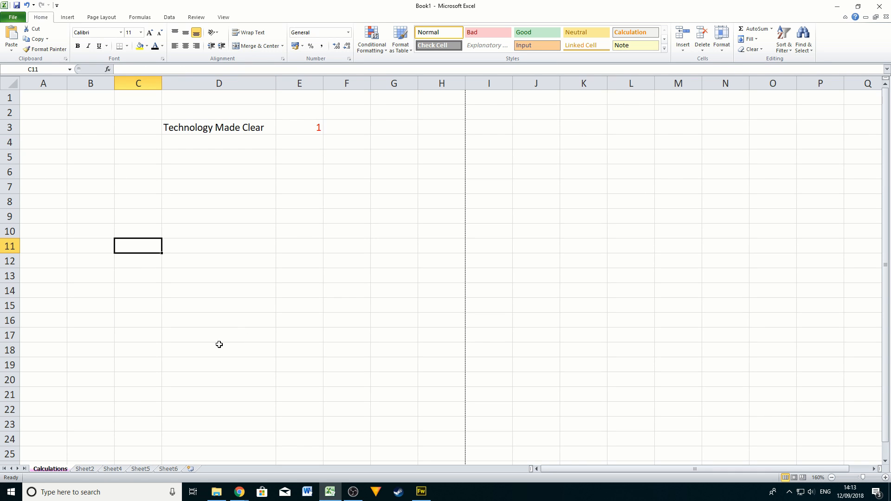
Insert a blank column before column D, which holds the "Technology Made Clear" text.
click(167, 139)
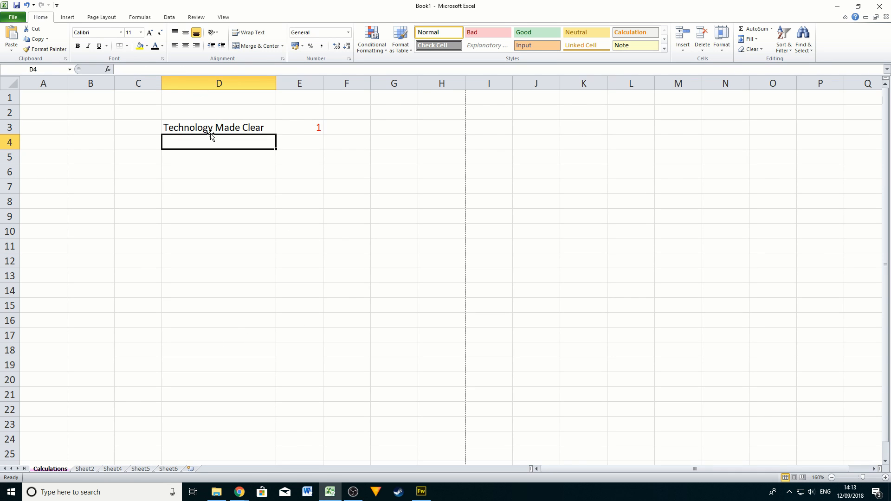
click(203, 83)
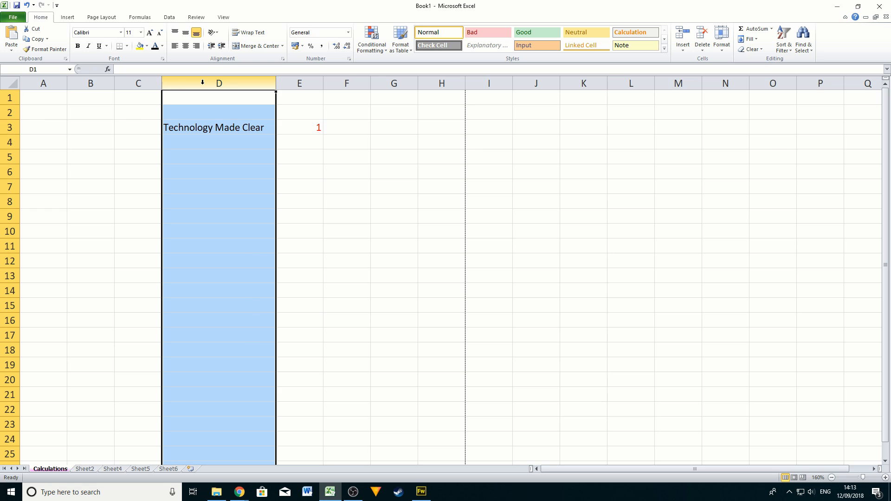
right_click(202, 82)
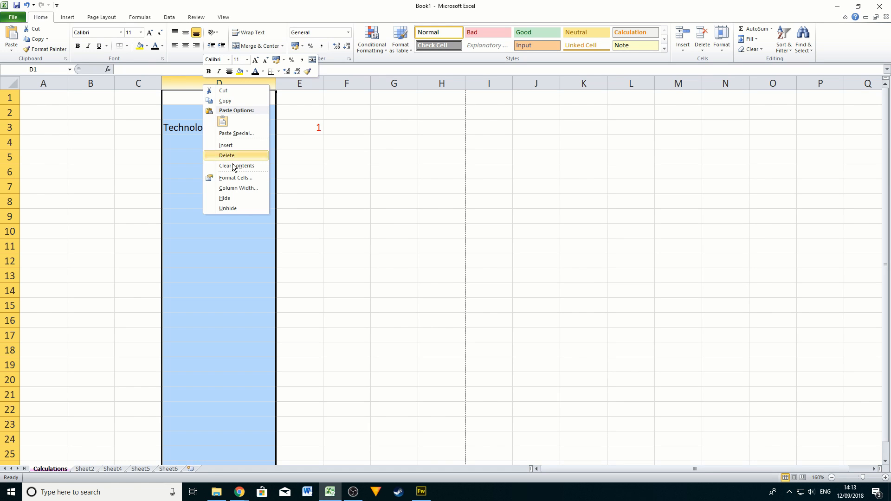
click(224, 146)
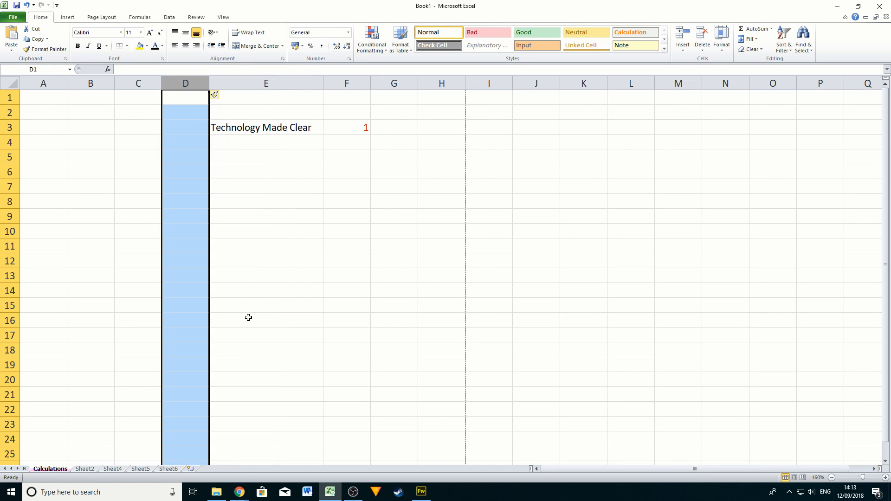
click(258, 154)
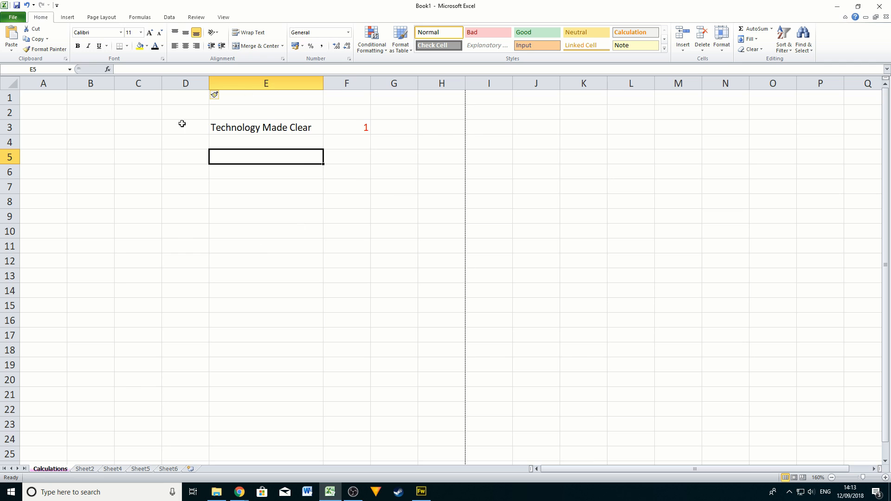
Insert a blank row above row 3, which holds the "Technology Made Clear" text.
click(8, 126)
right_click(9, 127)
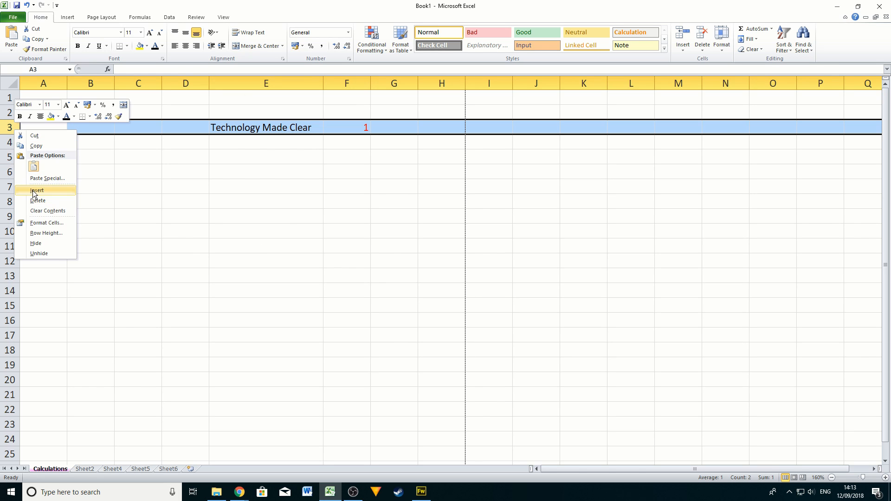
click(35, 190)
click(344, 207)
click(243, 139)
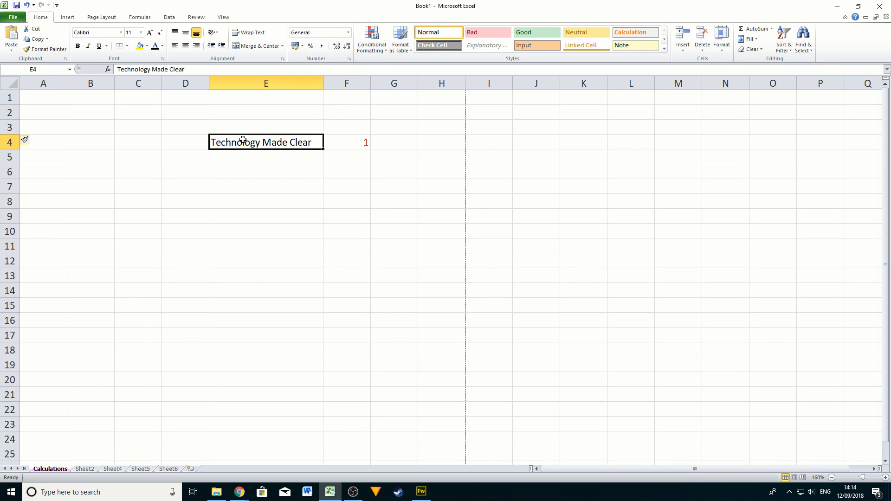
click(264, 257)
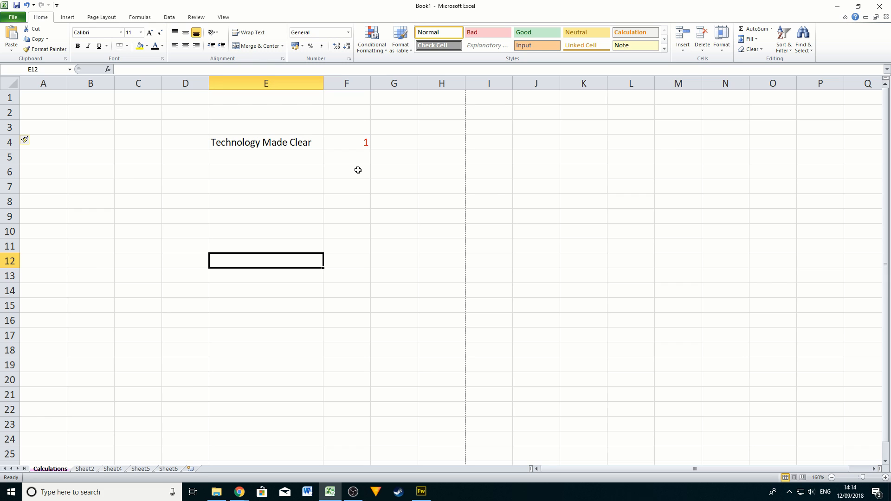
click(348, 145)
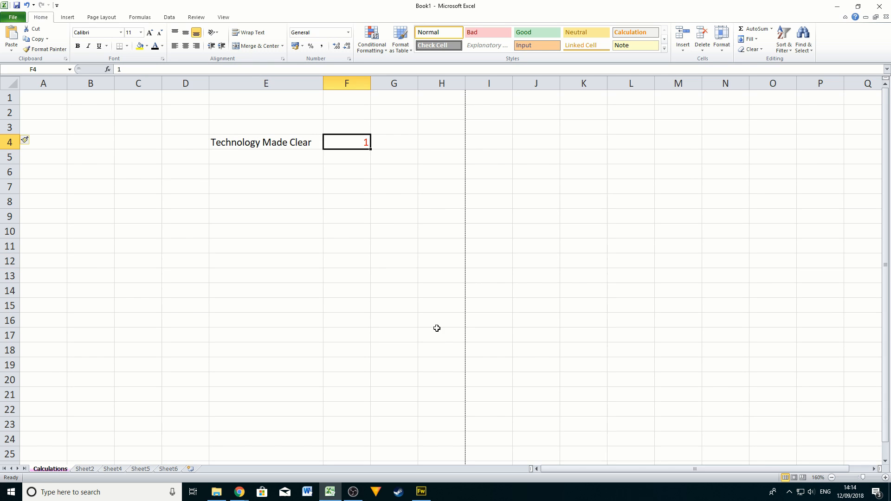
Enter the formula =F4 in cell D10 and reselect the cell to check its reference.
click(180, 234)
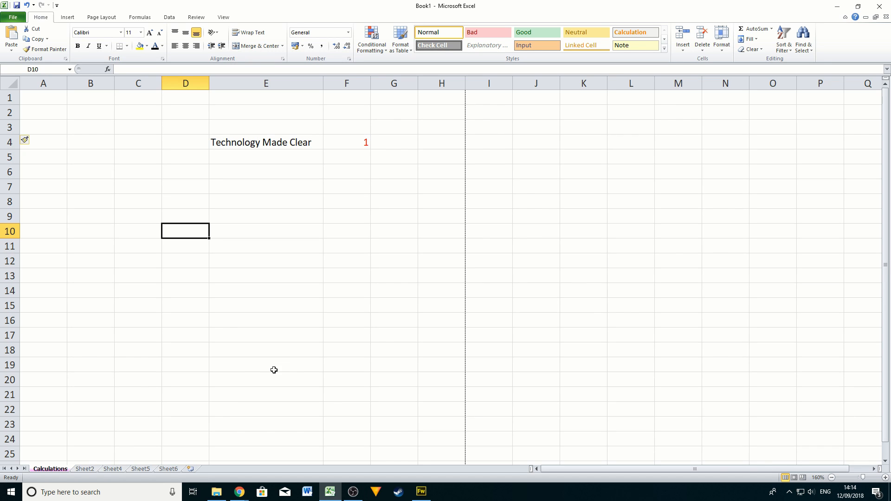
text(=)
click(358, 145)
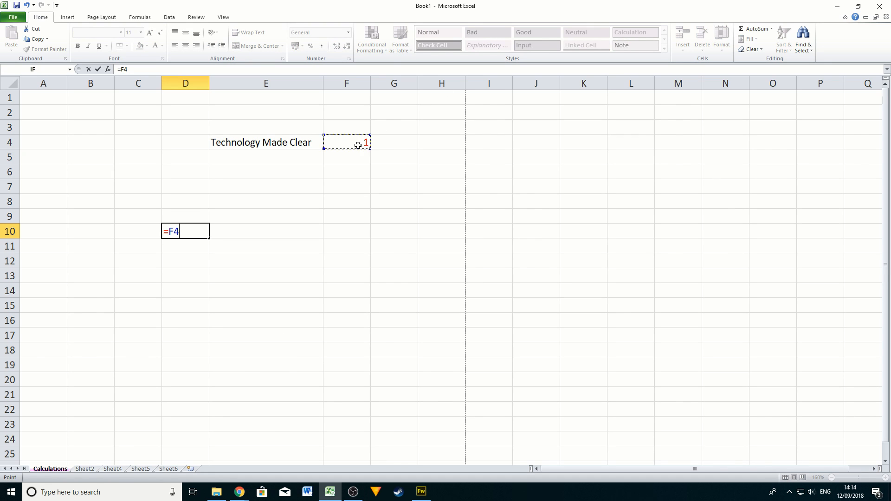
key(Return)
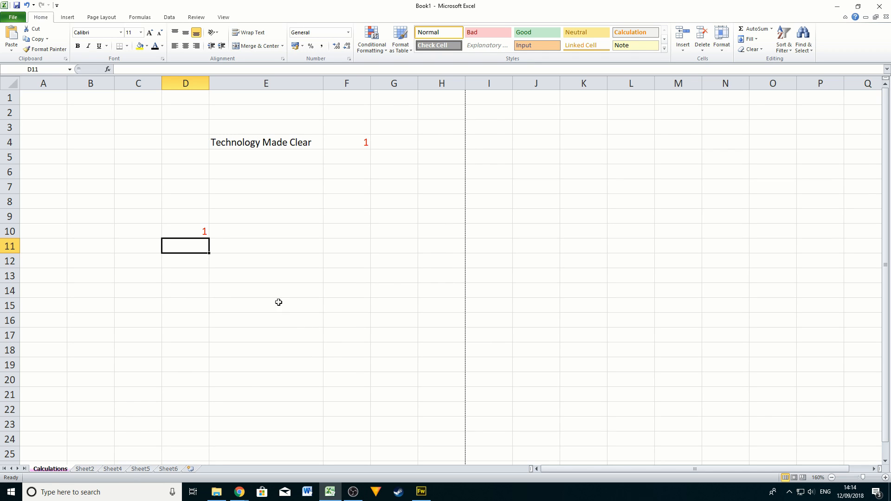
click(191, 228)
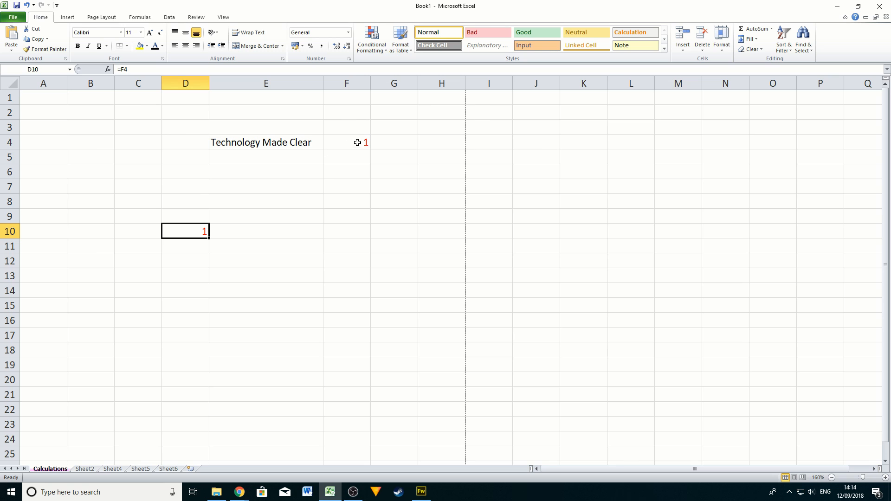
Insert a blank row above row 4 and compare the shifted formula cell D11 with its source cell F5.
click(9, 143)
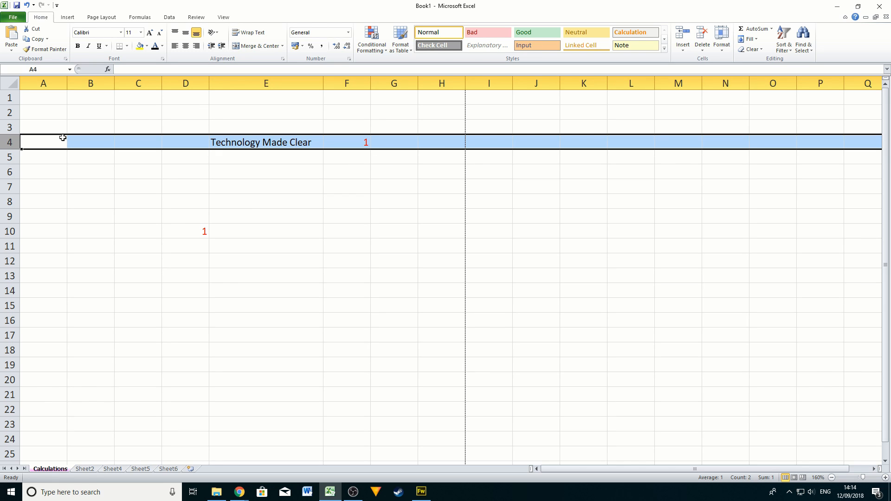
right_click(10, 142)
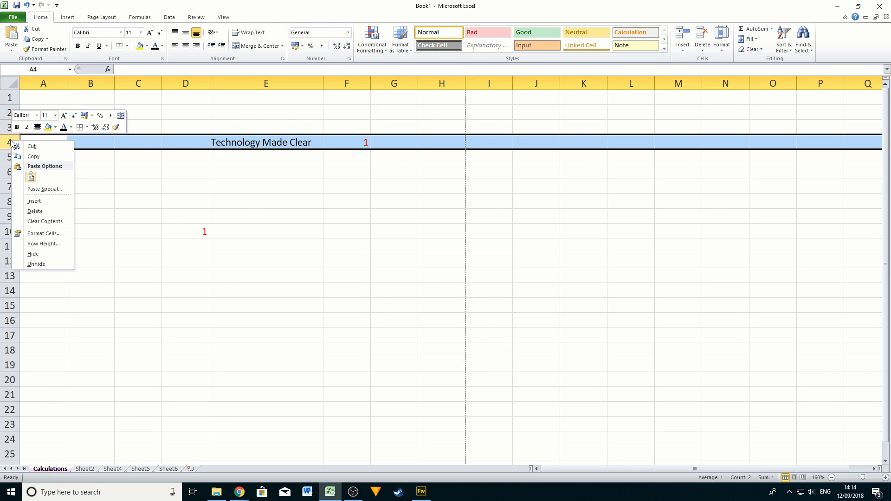
click(42, 200)
click(285, 175)
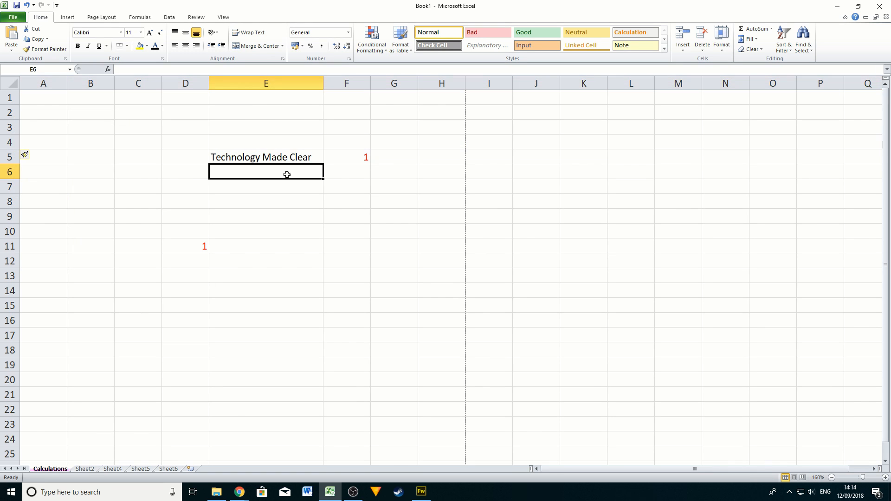
click(191, 247)
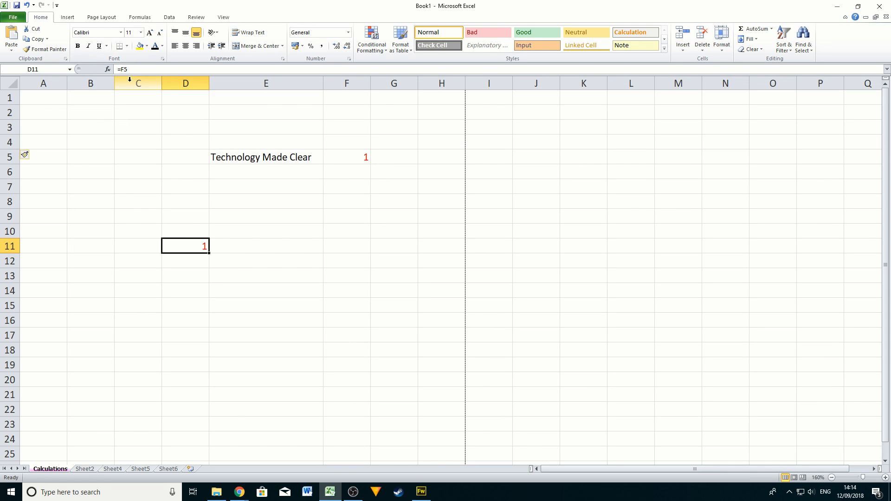
click(350, 149)
click(189, 245)
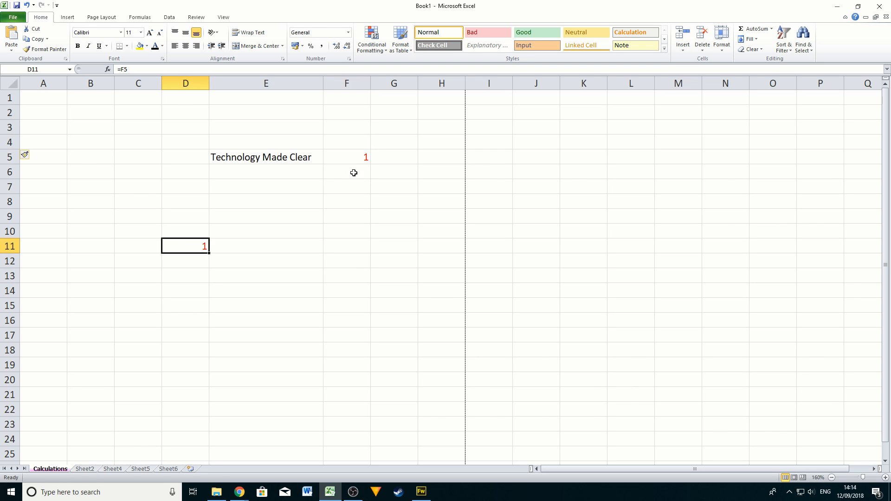
click(353, 154)
click(191, 247)
Insert a blank column before column F and delete that new column again.
right_click(348, 88)
click(372, 149)
click(304, 202)
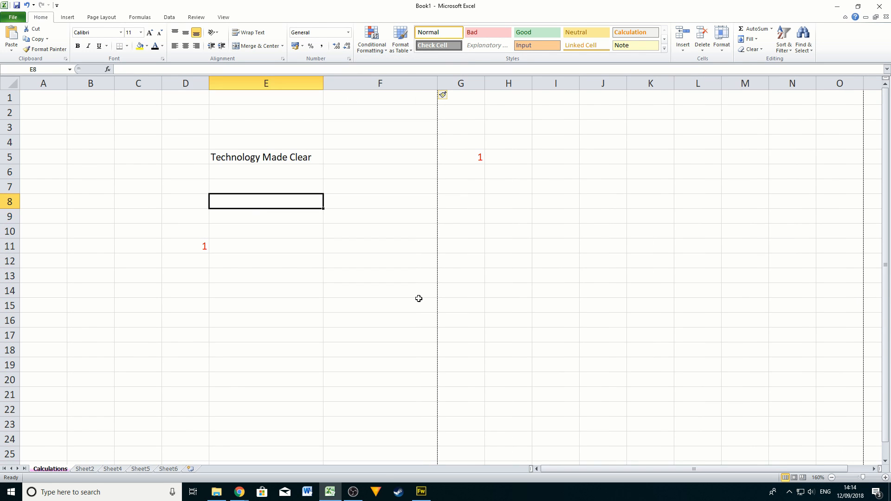
right_click(411, 84)
click(435, 157)
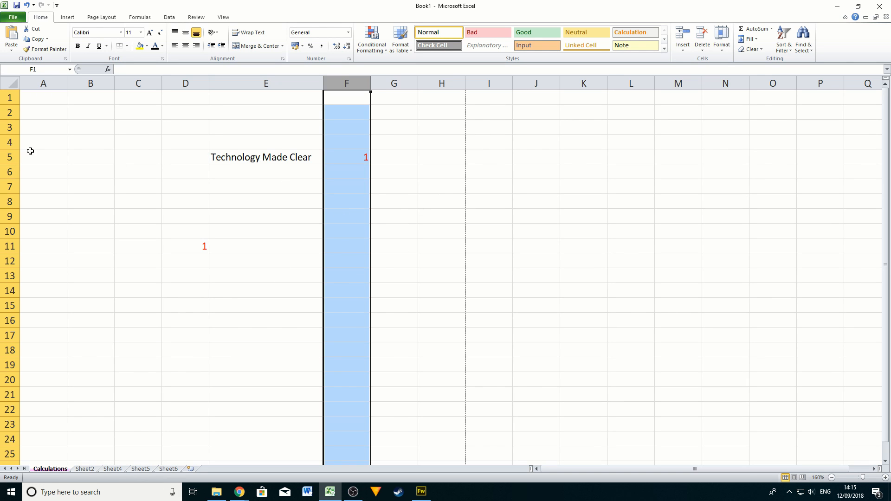
Try deleting row 5, which holds the "Technology Made Clear" text, and undo the deletion.
click(10, 157)
right_click(10, 158)
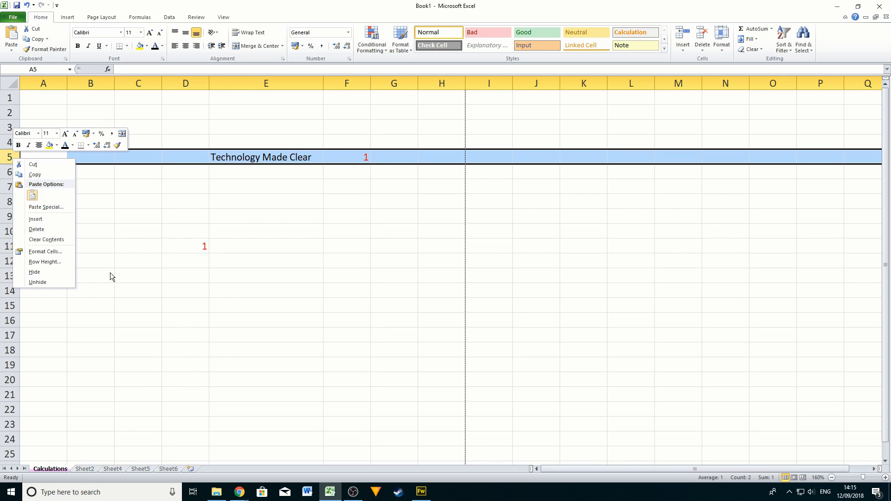
click(41, 230)
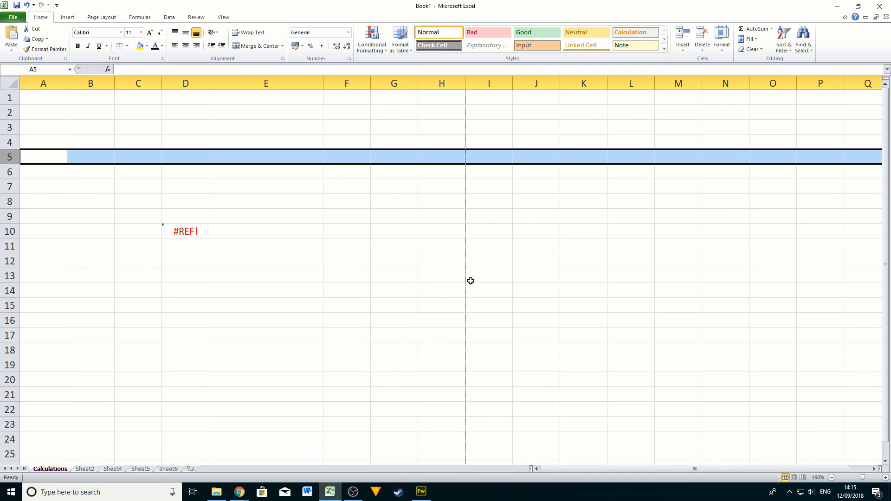
click(26, 6)
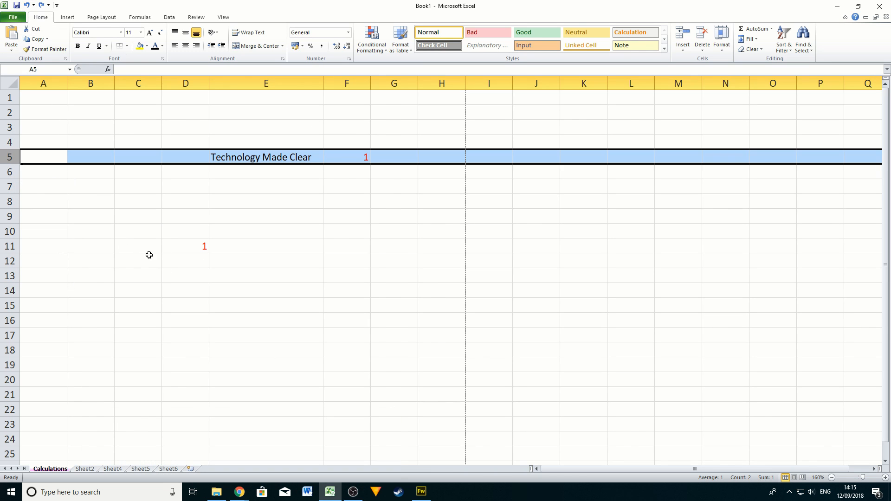
click(204, 260)
Delete the blank row 3.
right_click(14, 131)
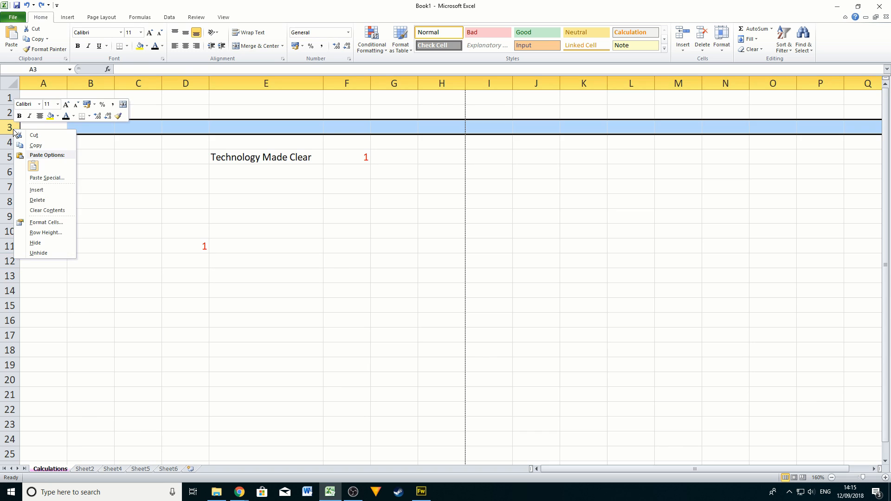
click(41, 201)
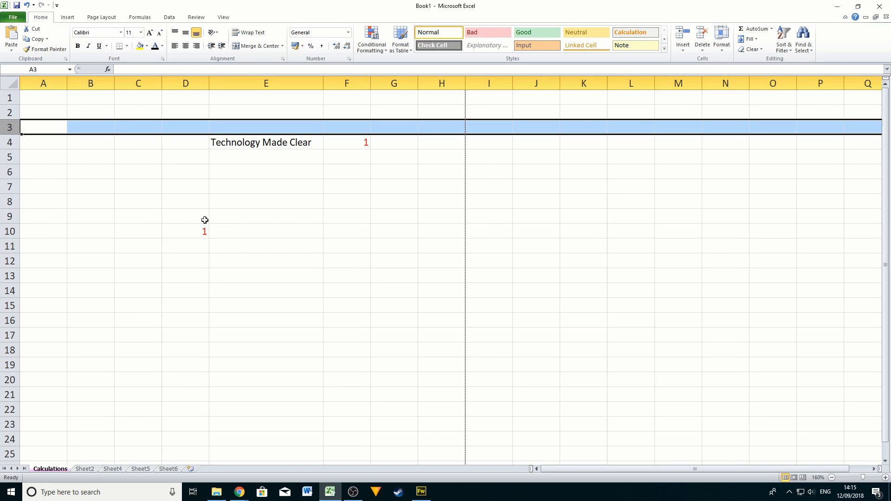
click(313, 253)
Insert seven blank columns before column F and move along row 4 to the cell just past the shifted value.
drag(347, 83, 631, 83)
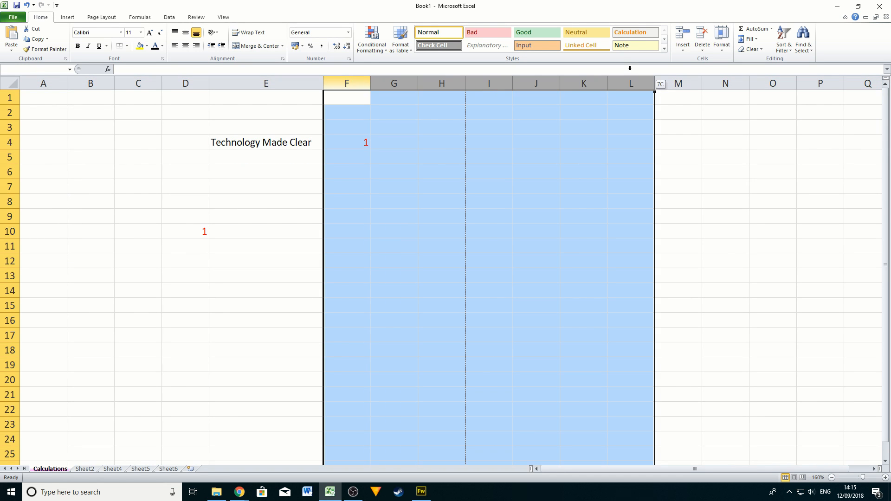
right_click(442, 150)
click(490, 209)
click(742, 124)
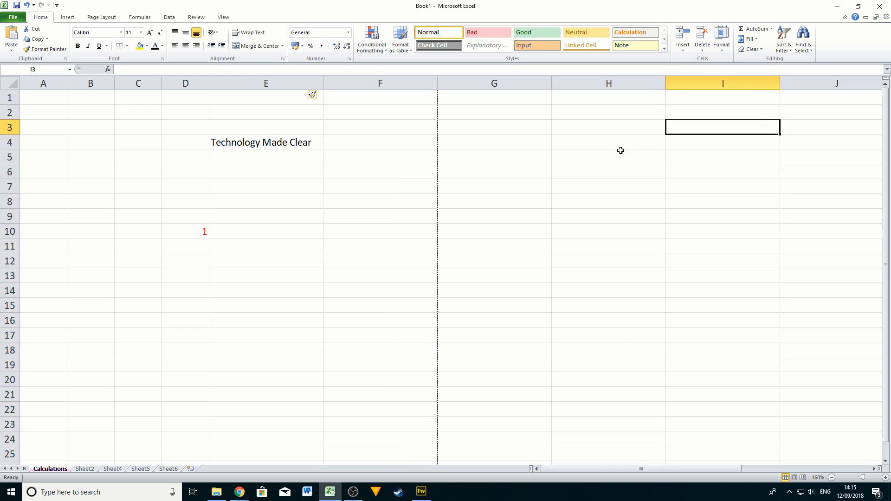
click(194, 236)
click(371, 152)
key(Up)
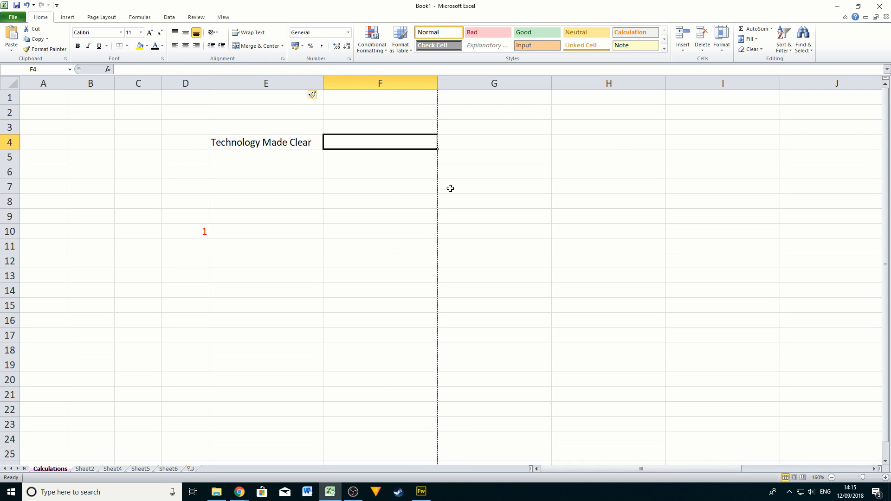
key(Right)
key(Right)
key(Right)
key(Right)
key(Right)
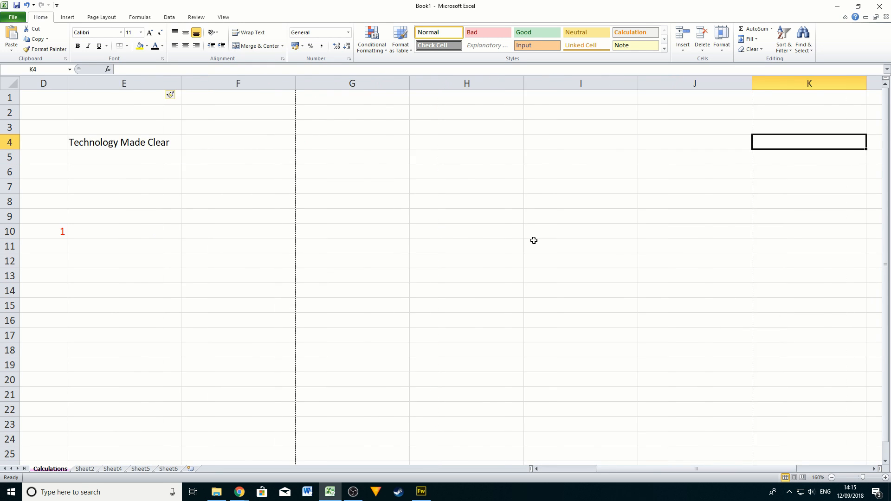
key(Right)
key(Right)
key(Right)
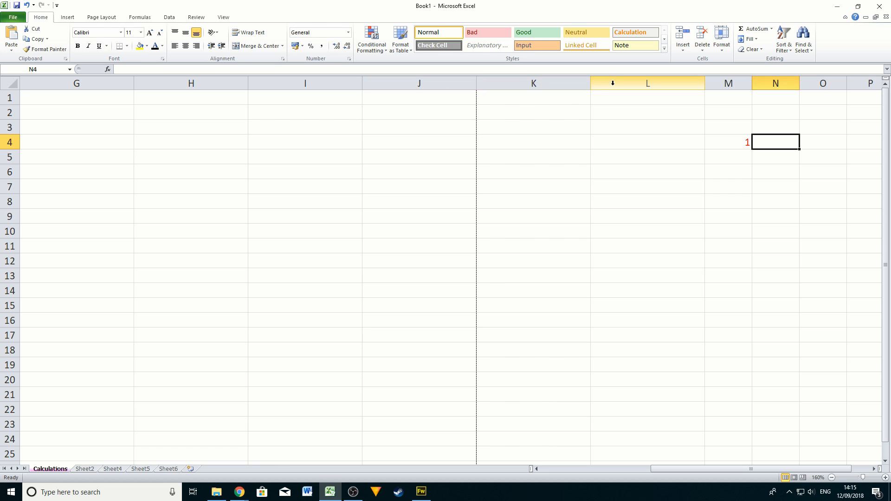
Delete the blank columns G through L and return to cell A1.
drag(612, 83, 123, 94)
right_click(169, 188)
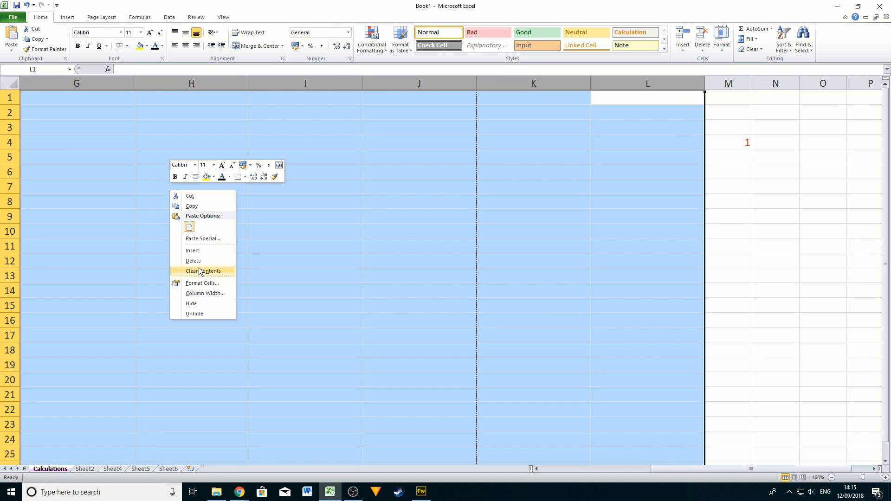
click(197, 268)
key(Left)
key(ctrl+Home)
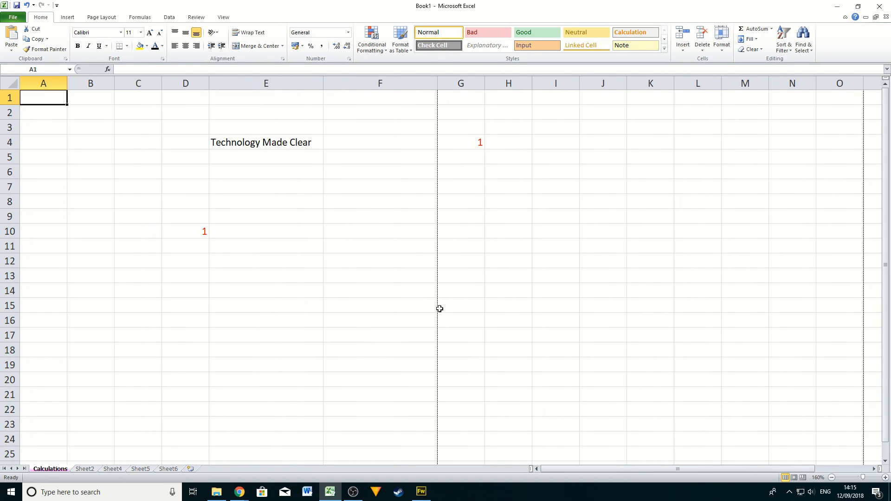
Delete the blank columns B and C.
drag(91, 83, 139, 83)
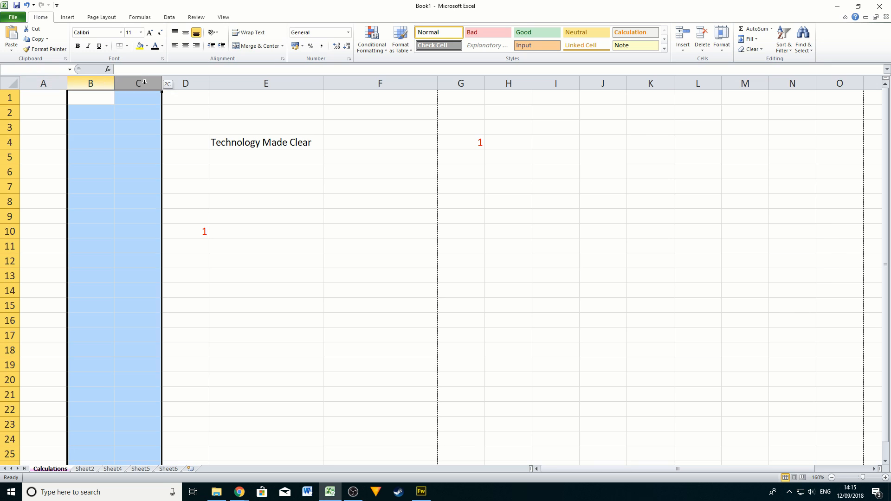
right_click(126, 155)
click(161, 227)
click(268, 274)
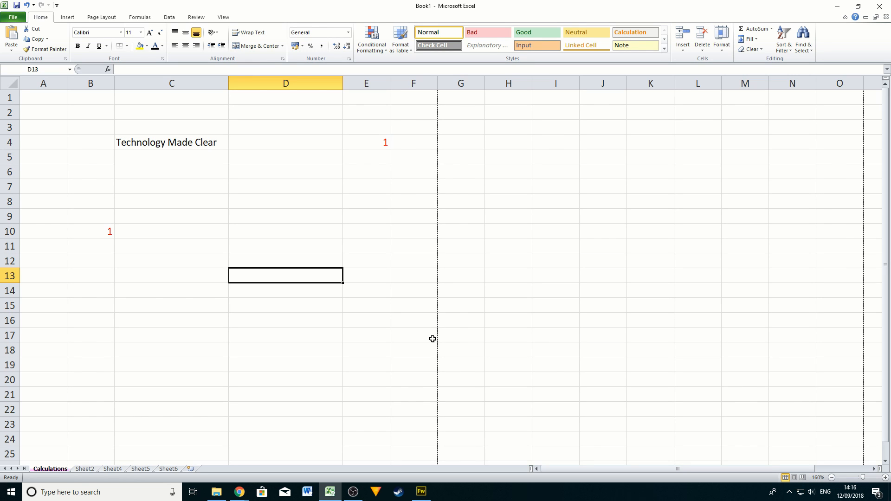
click(184, 192)
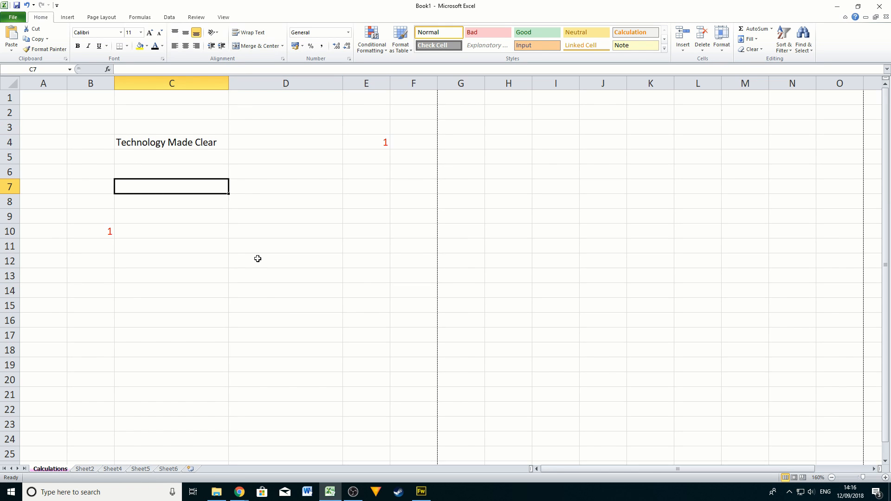
click(37, 99)
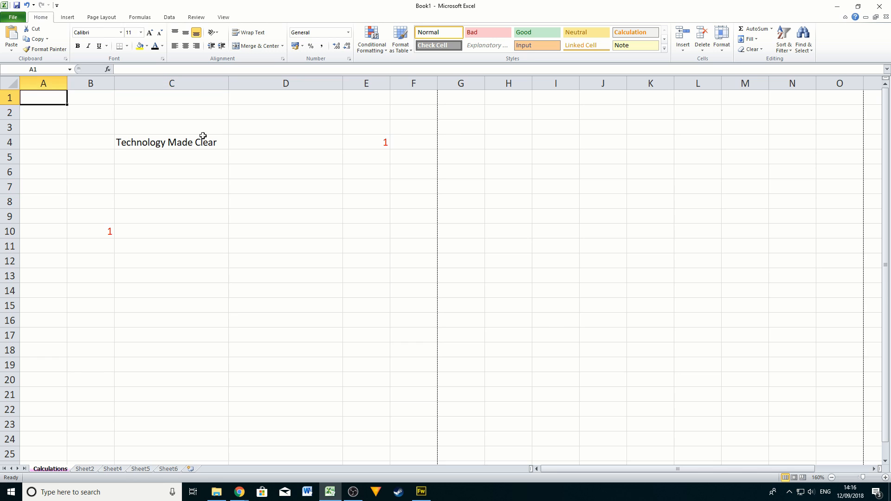
click(245, 110)
click(276, 259)
click(109, 110)
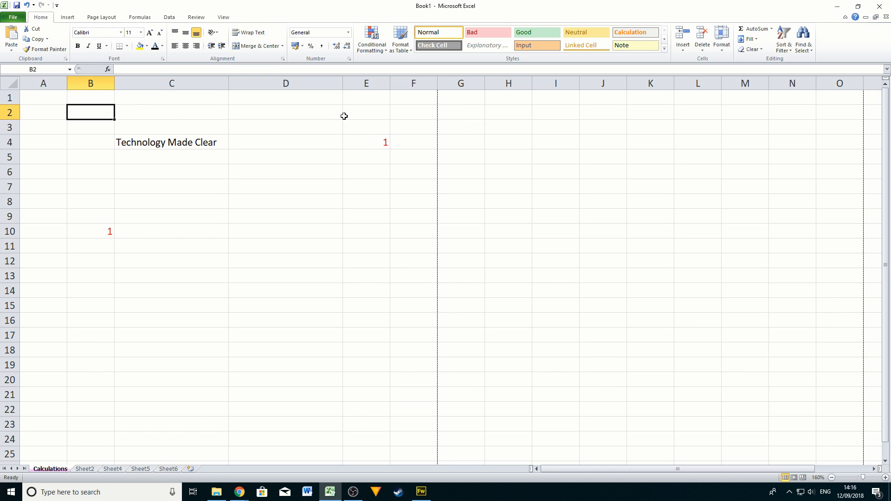
click(344, 116)
click(254, 233)
drag(266, 125, 288, 399)
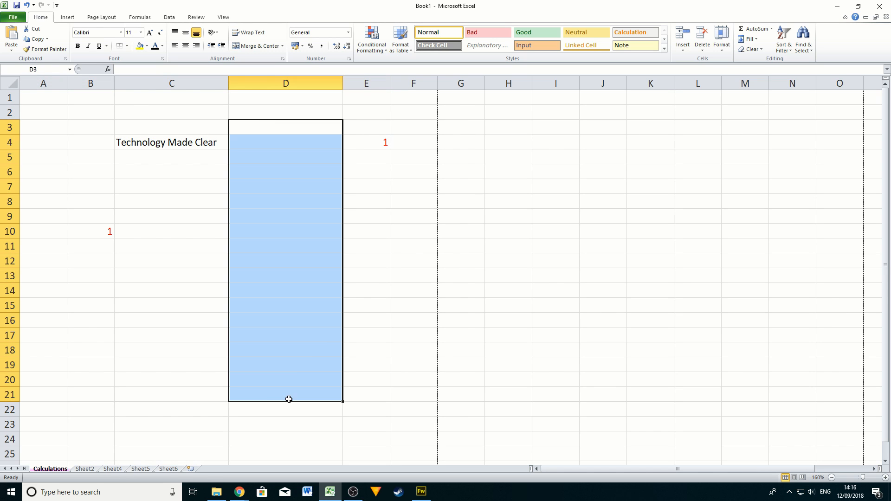
drag(39, 218, 6, 261)
drag(273, 193, 275, 195)
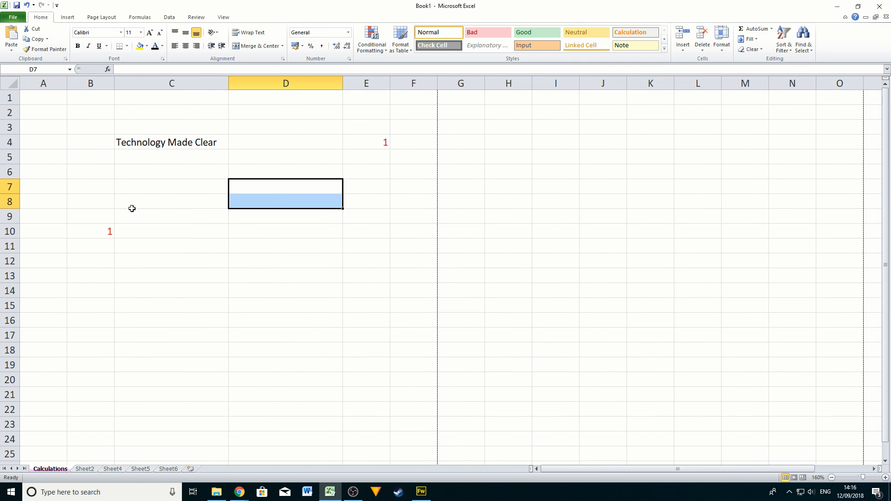
click(153, 140)
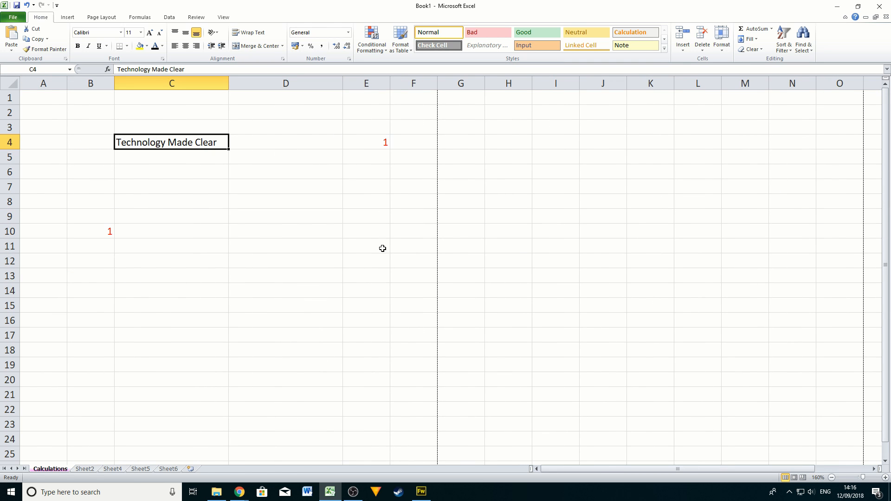
Compare the number in cell E4 with the reference formula in cell B10.
click(382, 145)
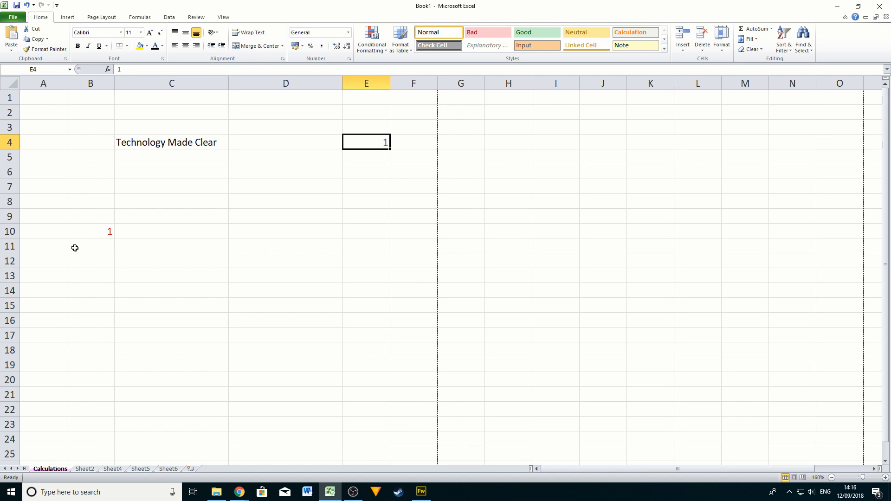
click(83, 232)
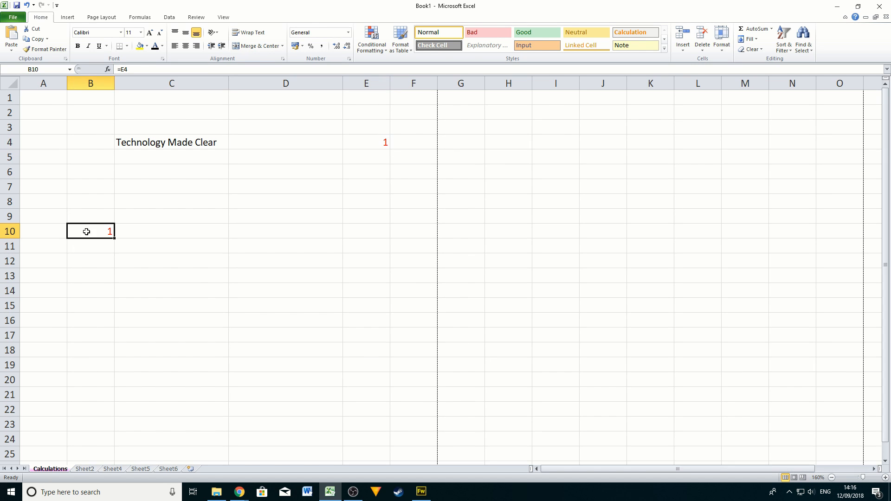
click(380, 140)
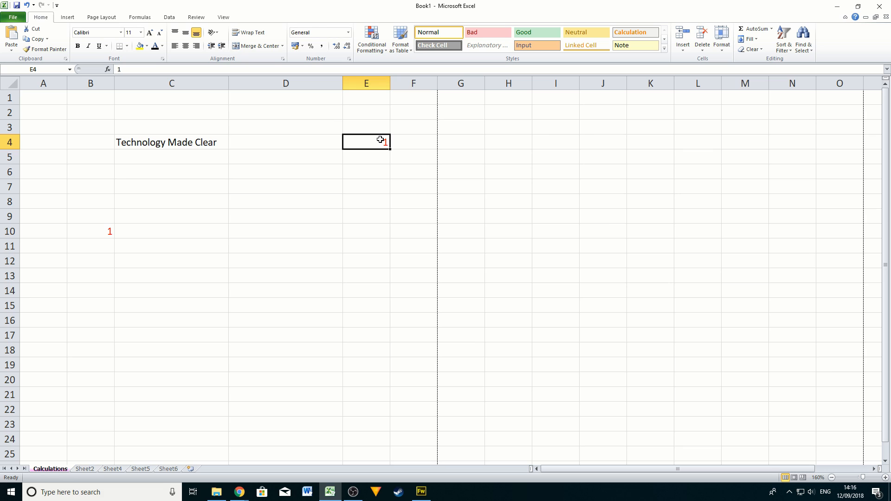
click(104, 227)
click(386, 143)
Enter the formula =B10+E4 in cell D12.
click(253, 260)
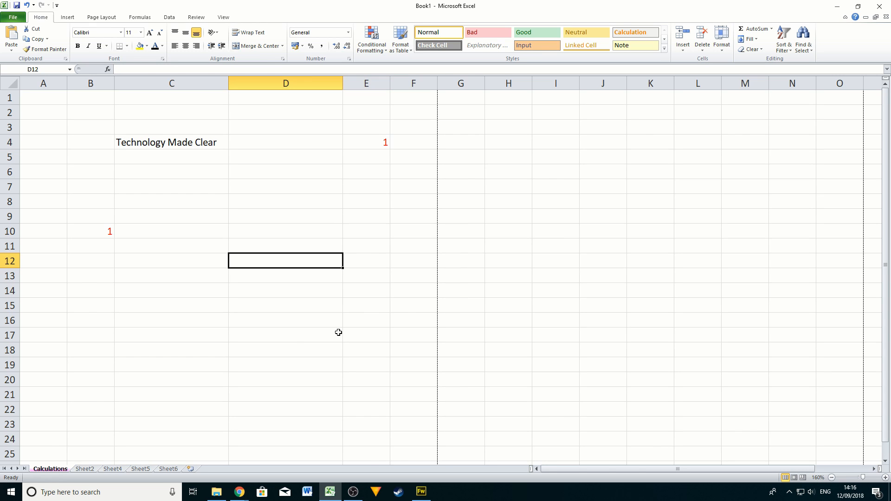
text(=)
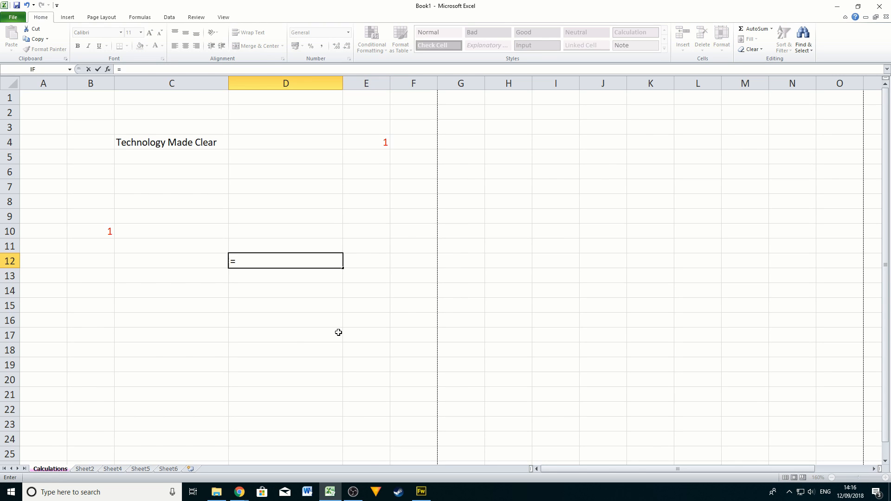
click(107, 229)
text(+)
click(379, 145)
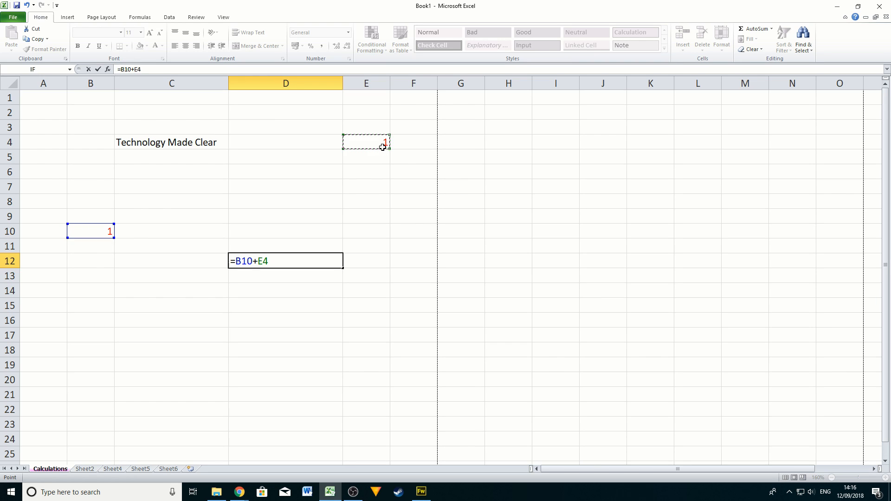
key(Return)
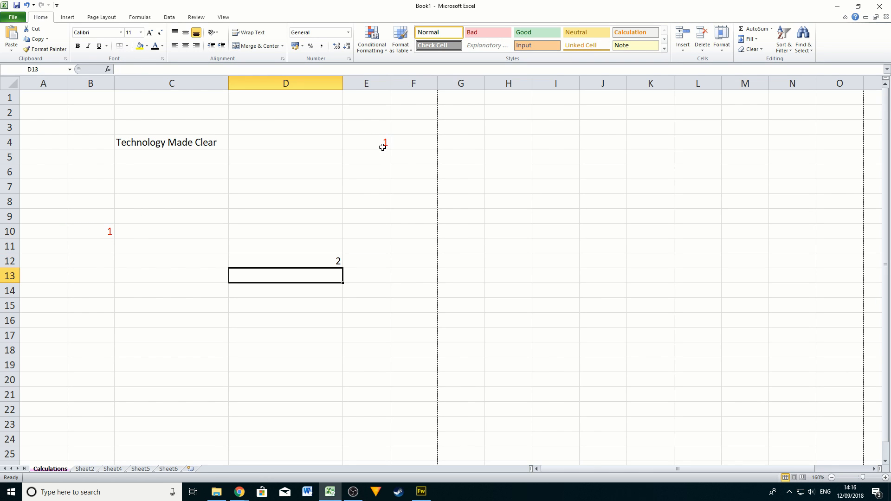
Review the addition formula in D12 and the cells E4 and B10 it refers to.
click(302, 260)
click(385, 141)
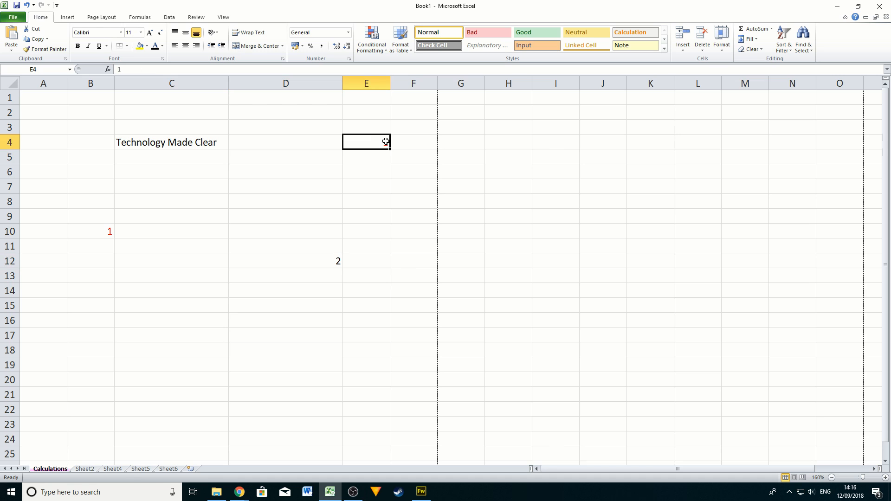
click(91, 233)
click(330, 262)
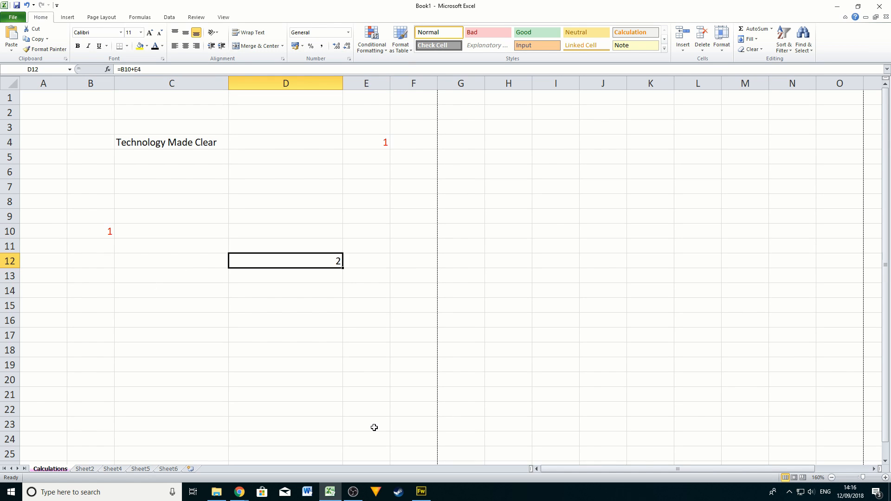
click(90, 232)
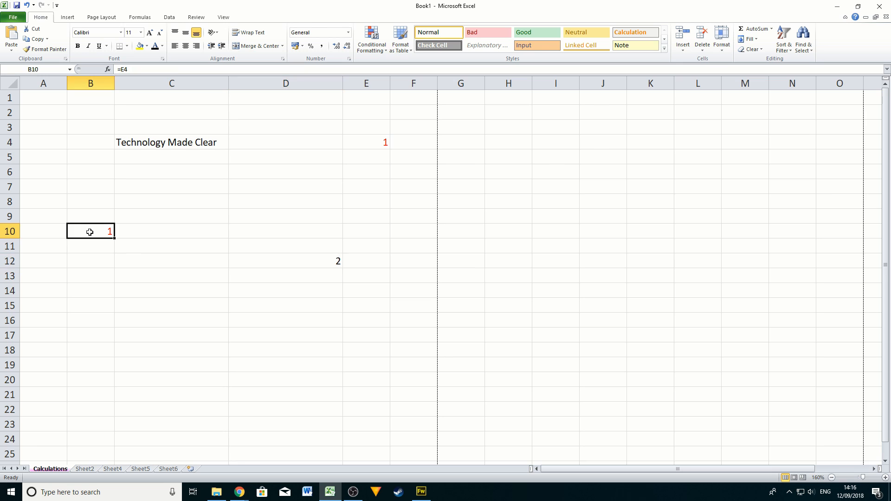
click(278, 262)
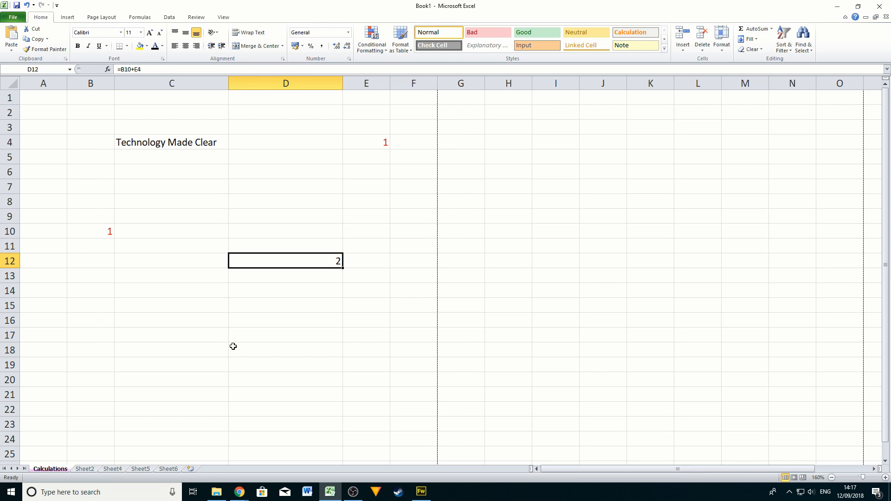
Revisit the cells holding the text, number, sum and reference: C4, E4, D12 and B10.
click(253, 213)
click(184, 145)
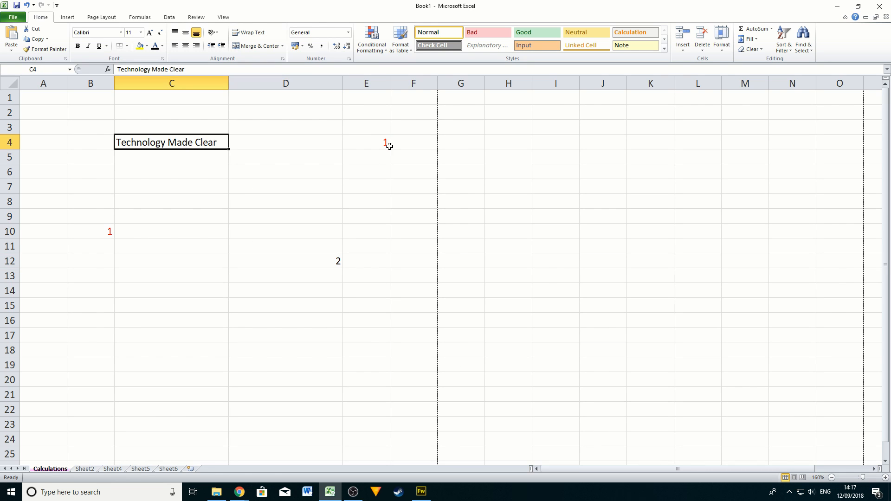
drag(378, 137, 376, 128)
click(345, 267)
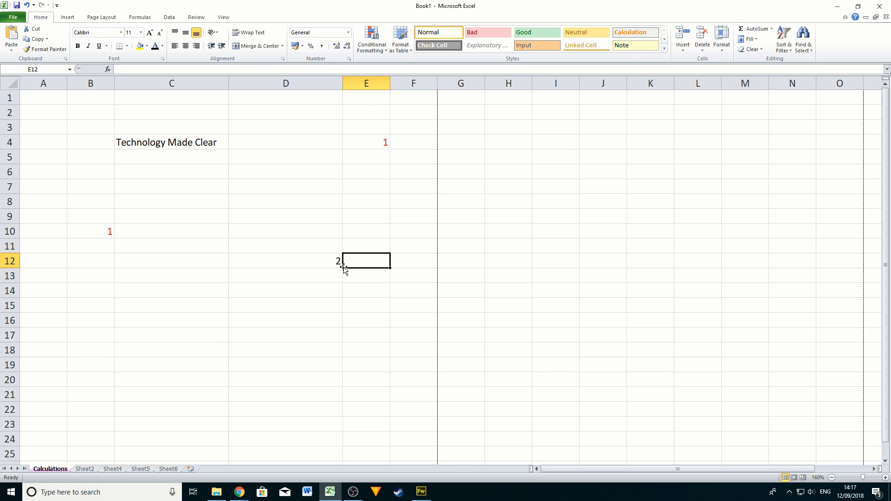
click(320, 270)
click(108, 234)
Enter the date 12/09/2018 in cell D7 and select that cell again.
click(232, 183)
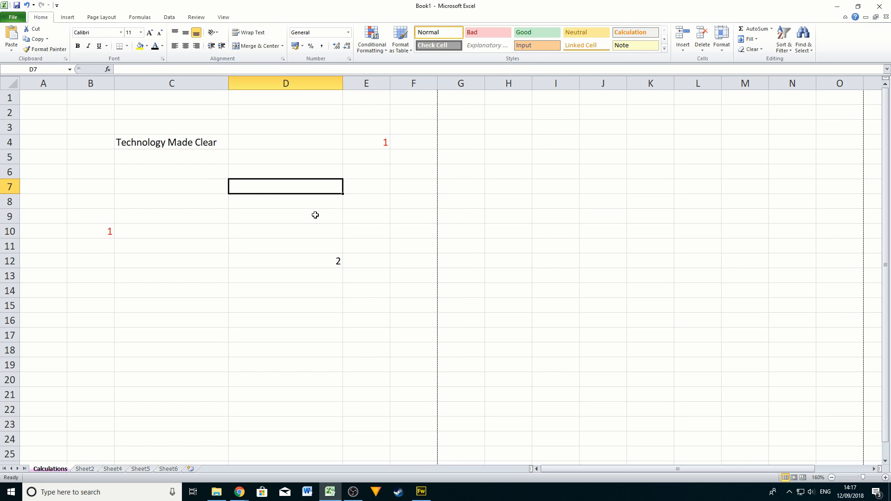
text(12/09/2018)
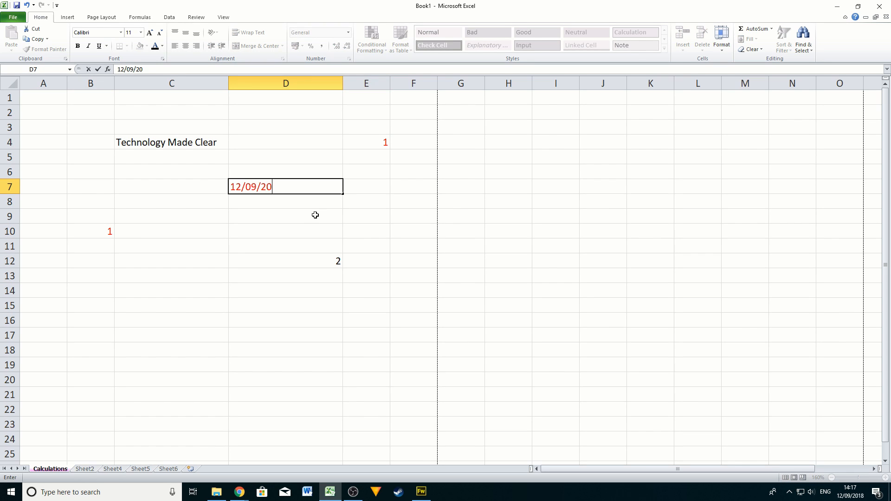
key(Return)
click(313, 246)
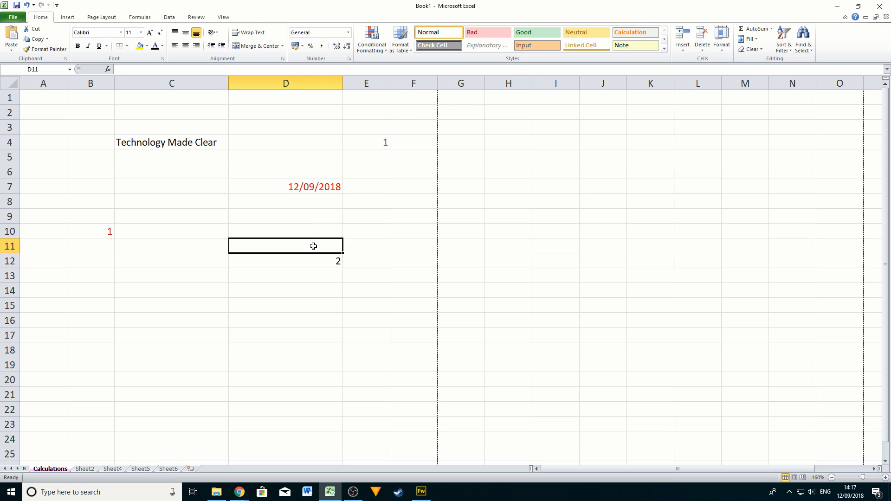
click(287, 184)
Enter the formula =D12+B10+E4 in cell C13.
click(171, 276)
text(=d12+b10be4)
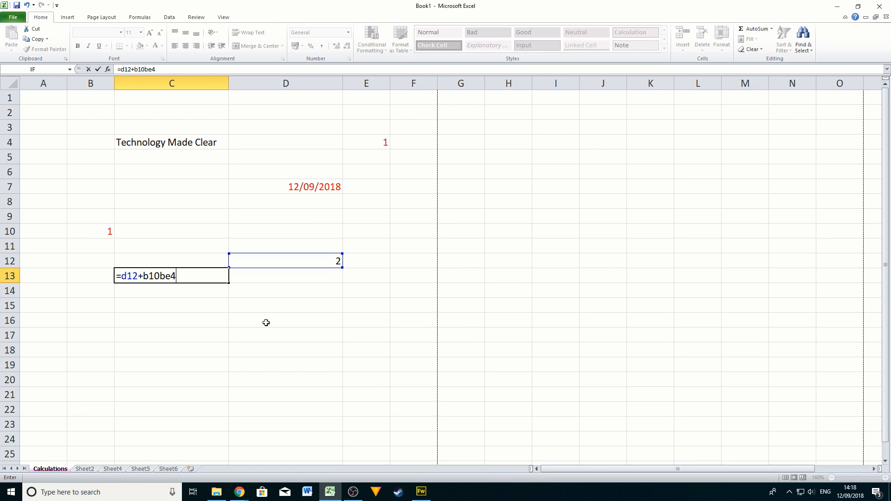
key(BackSpace)
key(BackSpace)
key(BackSpace)
text(+e4)
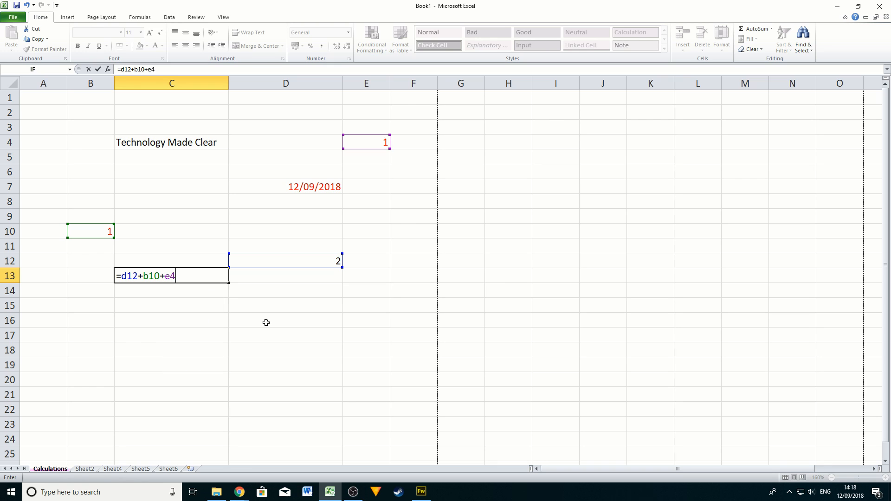
key(Return)
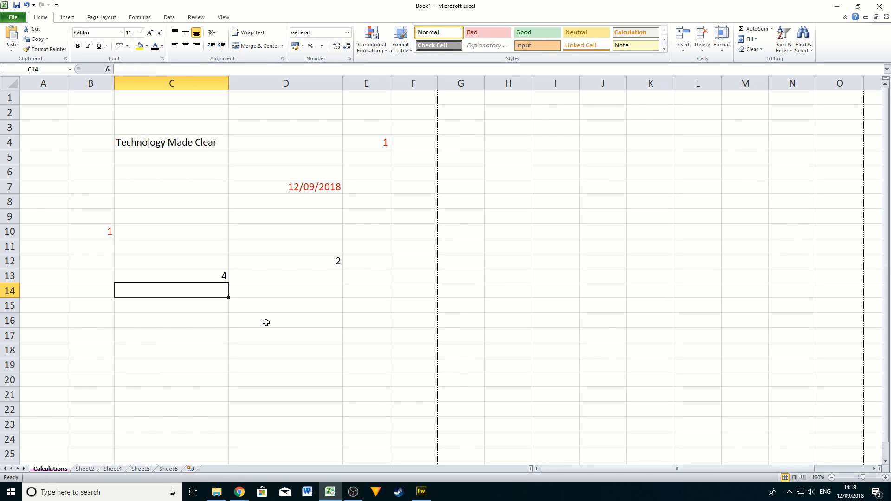
Inspect the formula in C13 and trace its D12 reference through column D and row 12.
key(Up)
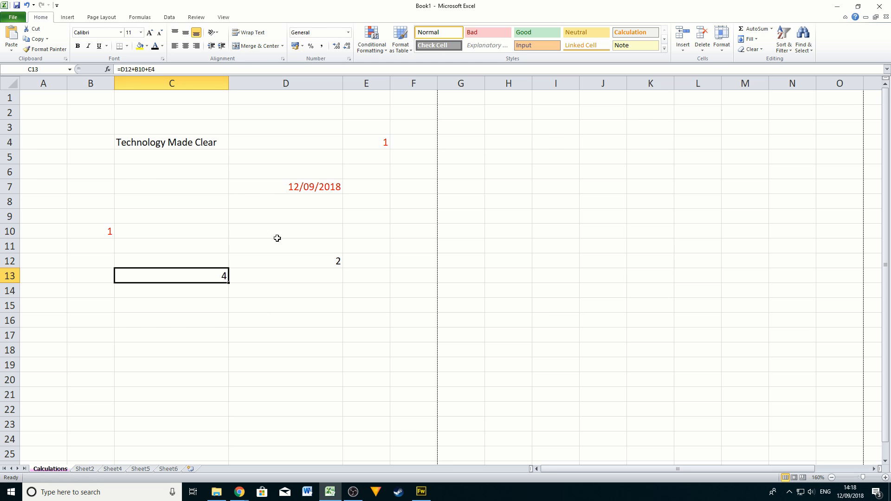
click(321, 263)
click(287, 83)
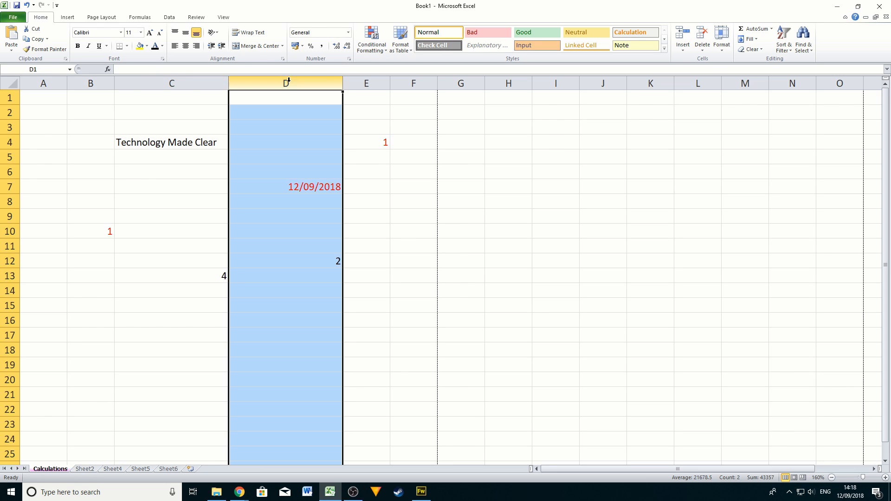
click(12, 261)
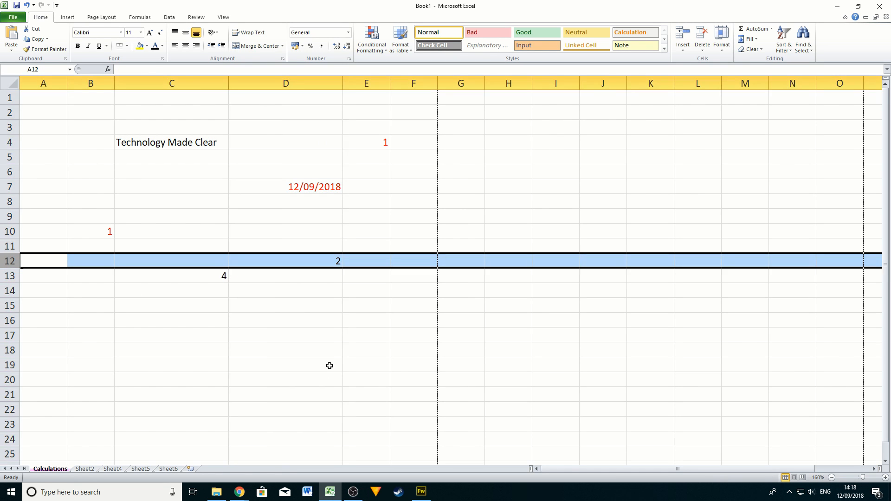
click(307, 219)
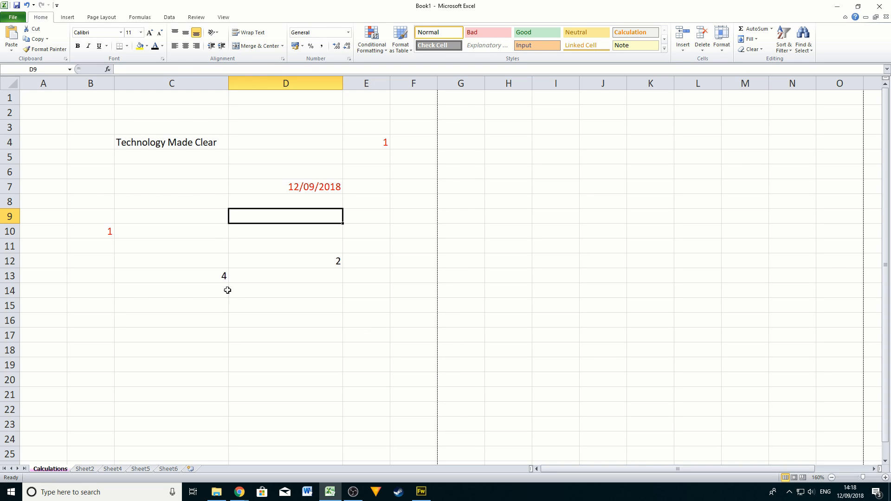
Try to name cell C13 "Sub Total Formula", with spaces between the words.
click(220, 276)
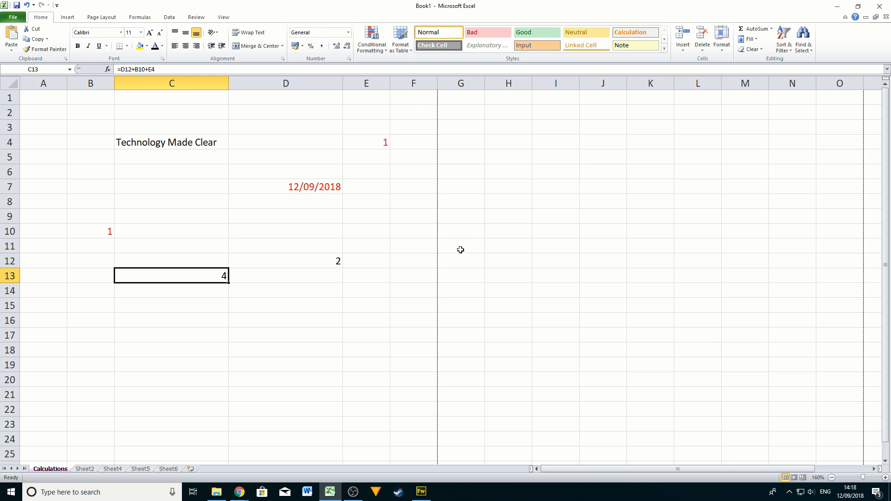
click(37, 70)
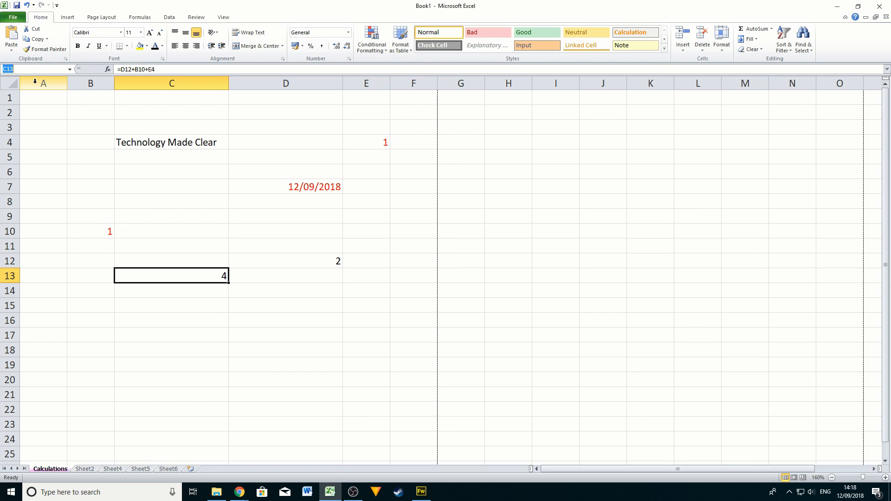
text(Sub Total Formula)
key(Return)
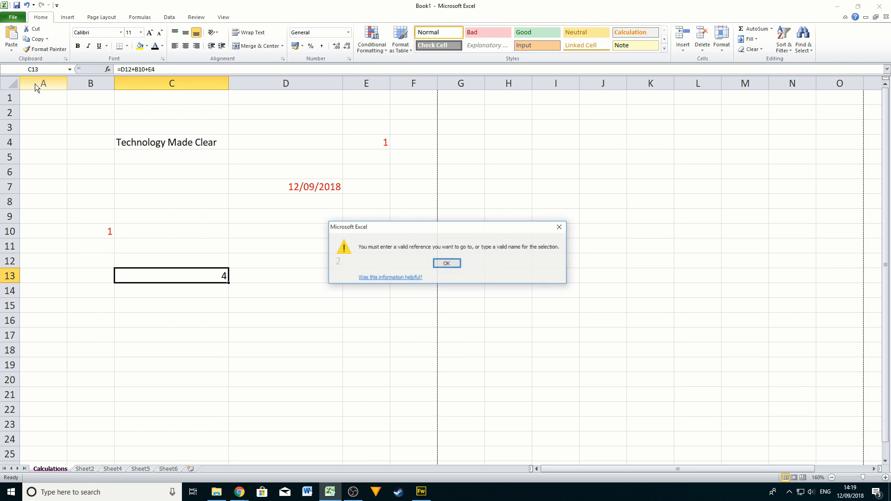
click(447, 264)
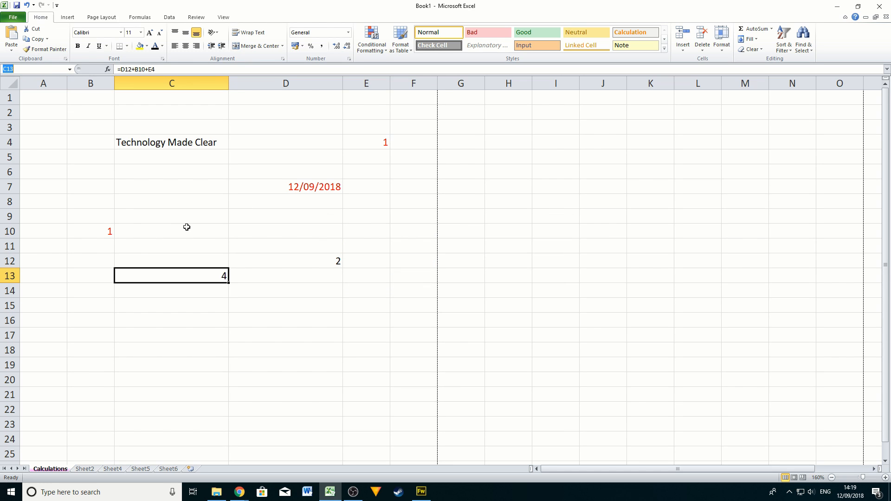
Name cell C13 "SubTotalFormula" and reselect it to check the name.
text(SubTotalFormula)
key(Return)
click(206, 335)
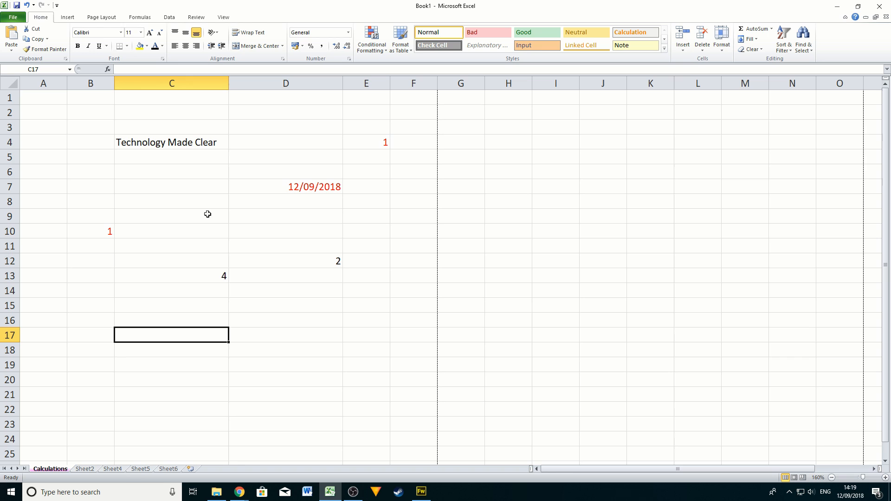
click(193, 276)
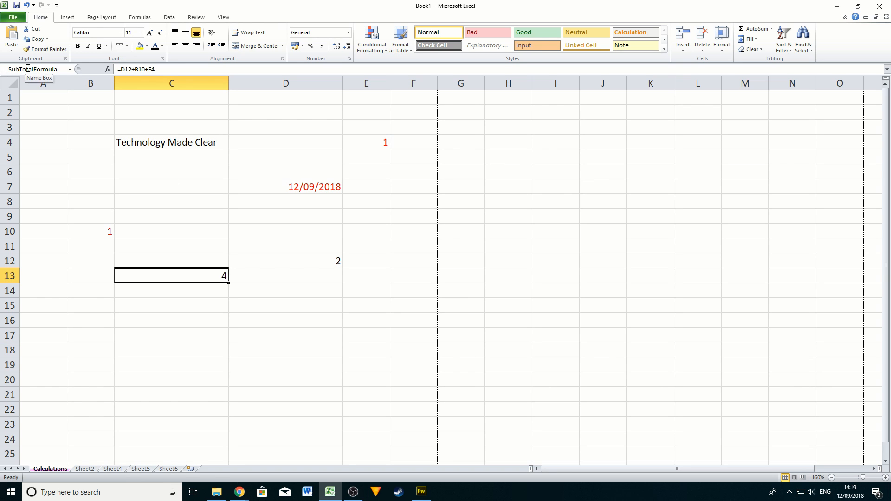
Compare the named cell C13 with the unnamed cells D12 and B10.
click(322, 261)
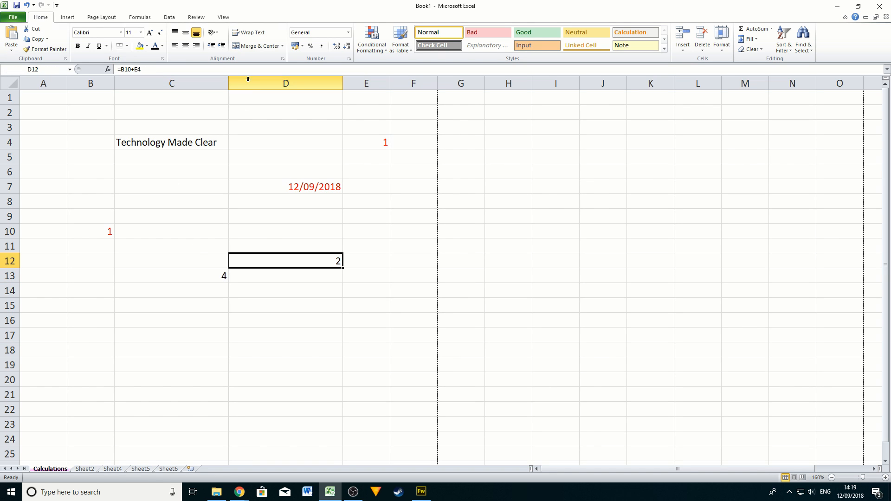
click(165, 277)
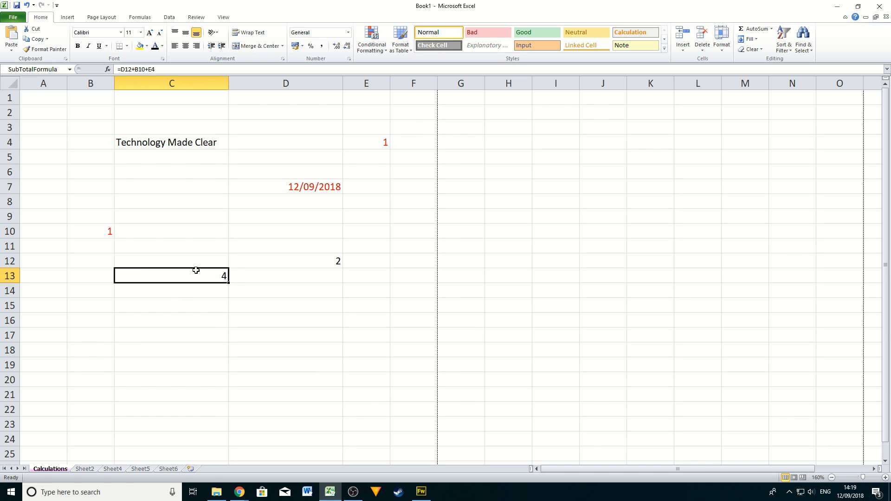
click(96, 226)
click(209, 276)
click(262, 211)
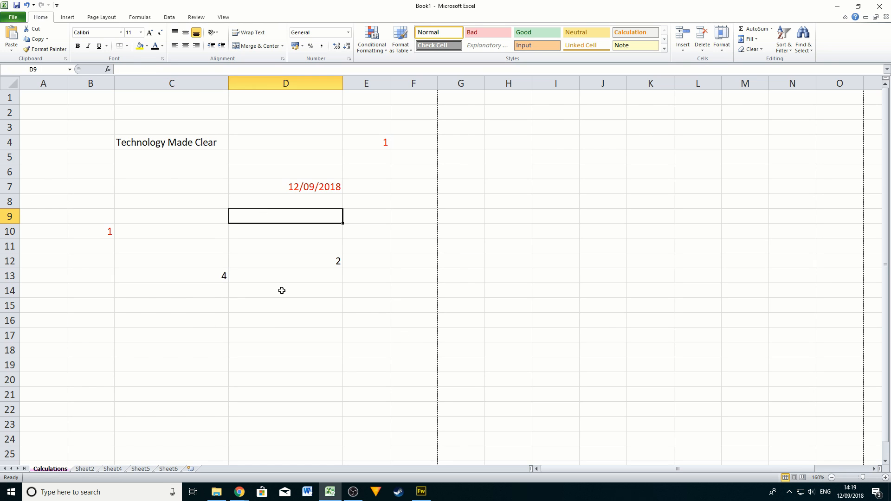
Select the cell range C4:E8, starting with row 4 and extending it down to row 8.
click(147, 144)
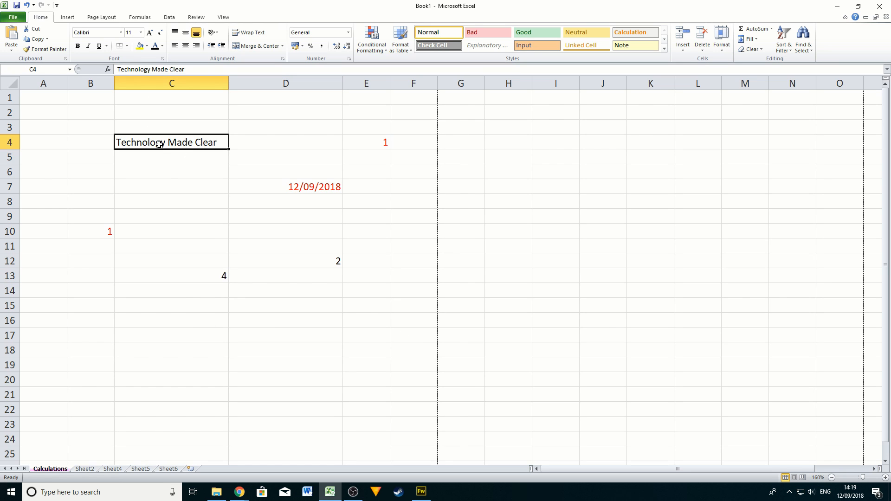
drag(170, 142, 388, 145)
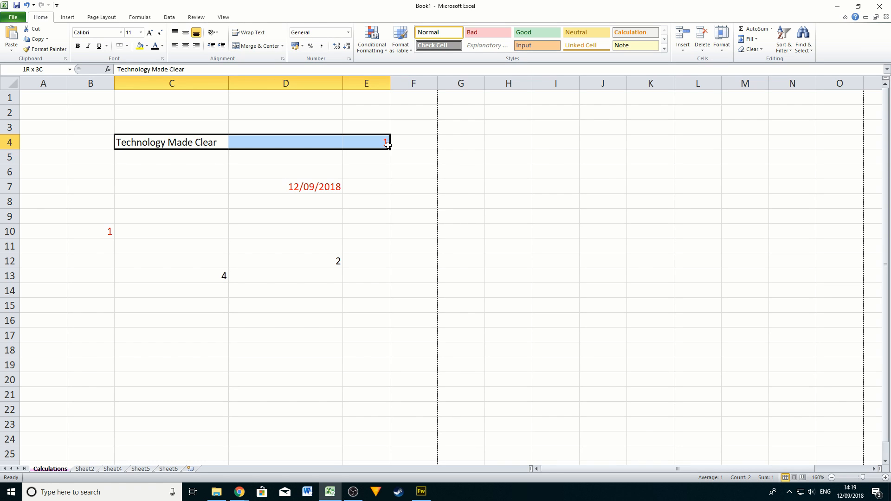
drag(388, 148, 389, 208)
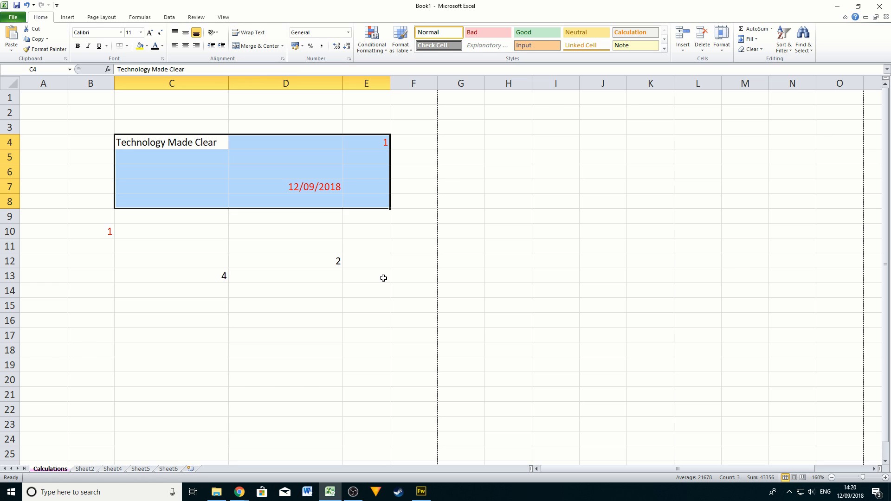
Select cells C4, D7 and C13 one at a time to inspect their contents.
click(179, 147)
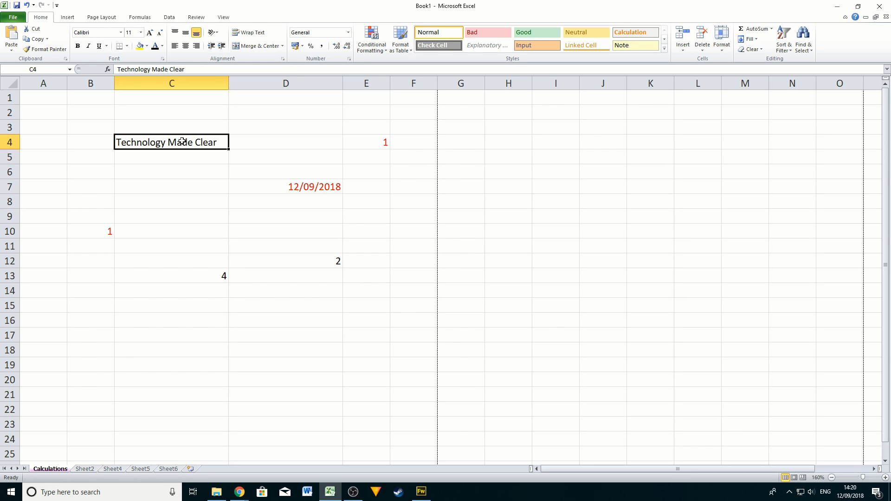
click(305, 187)
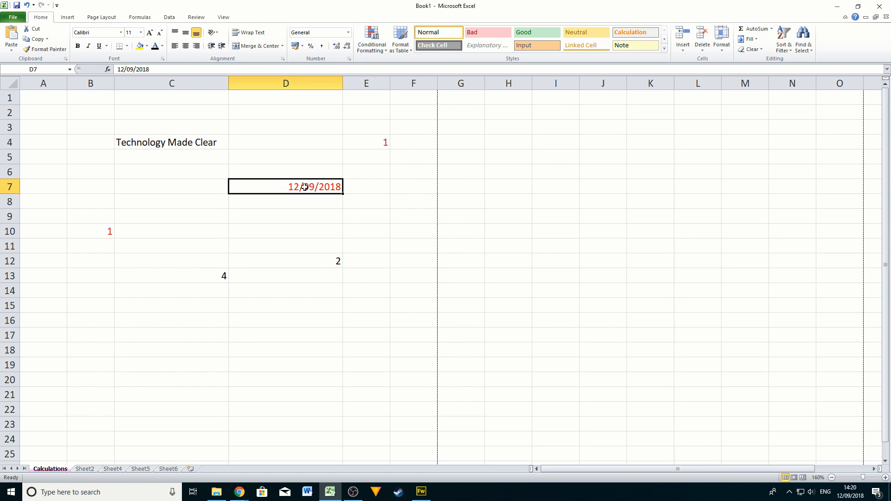
click(217, 280)
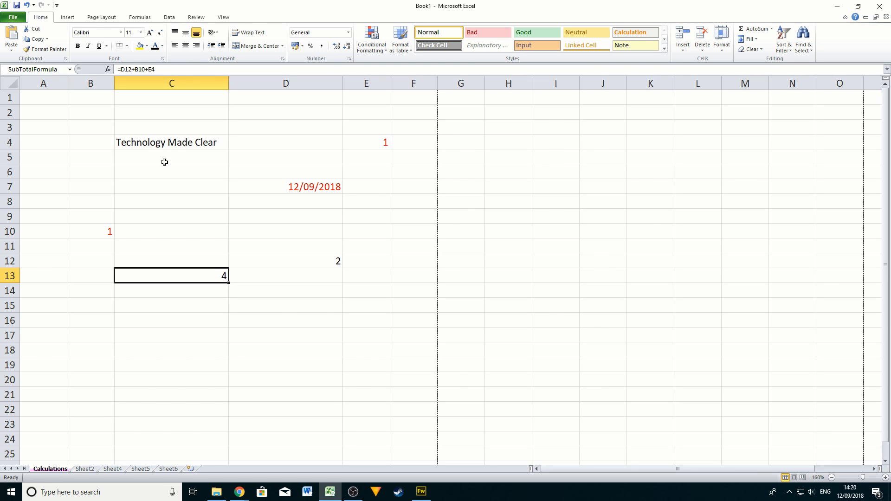
Name the cell range C4:E7 "TechData".
drag(152, 144, 373, 192)
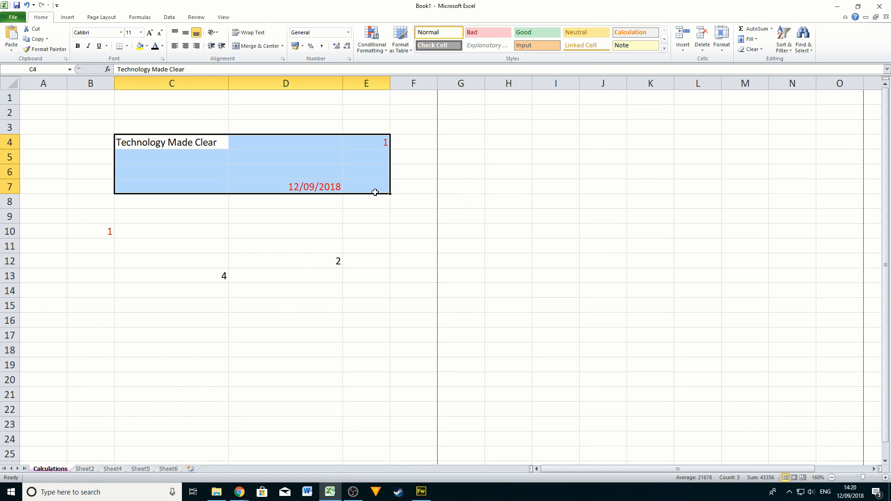
click(44, 70)
text(TechData)
key(Return)
Jump to the named cell SubTotalFormula and the named range TechData from the list of defined names, finishing on the empty cell D17.
click(297, 271)
drag(147, 142, 449, 218)
click(304, 362)
click(70, 69)
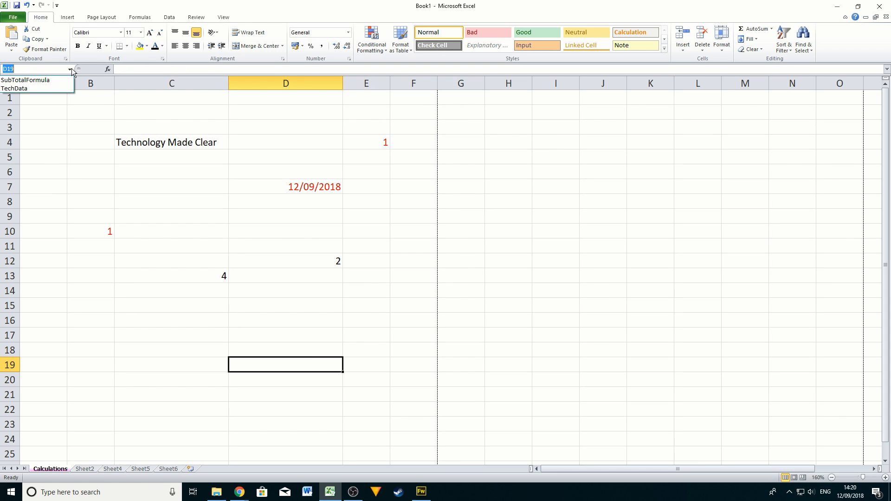
click(26, 79)
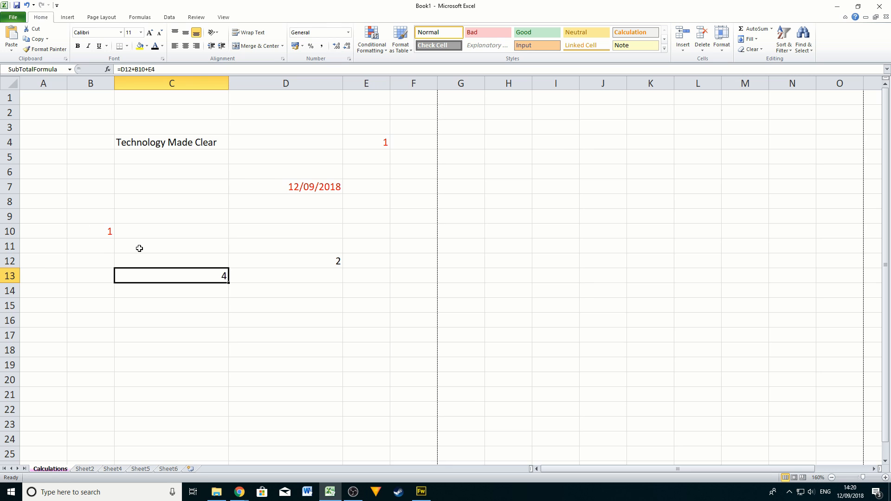
click(70, 69)
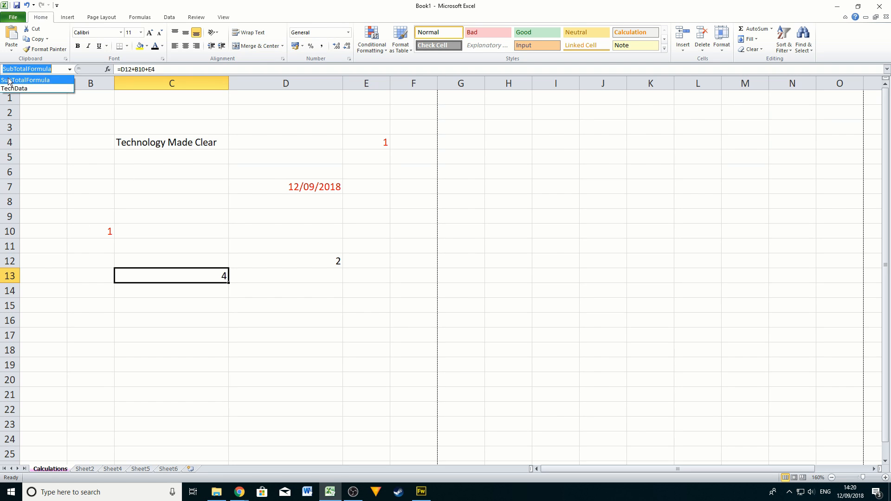
click(19, 89)
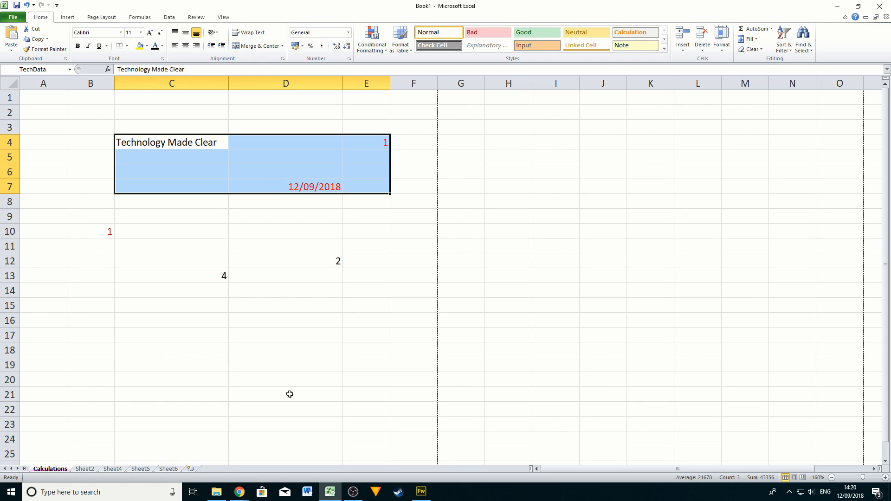
click(289, 334)
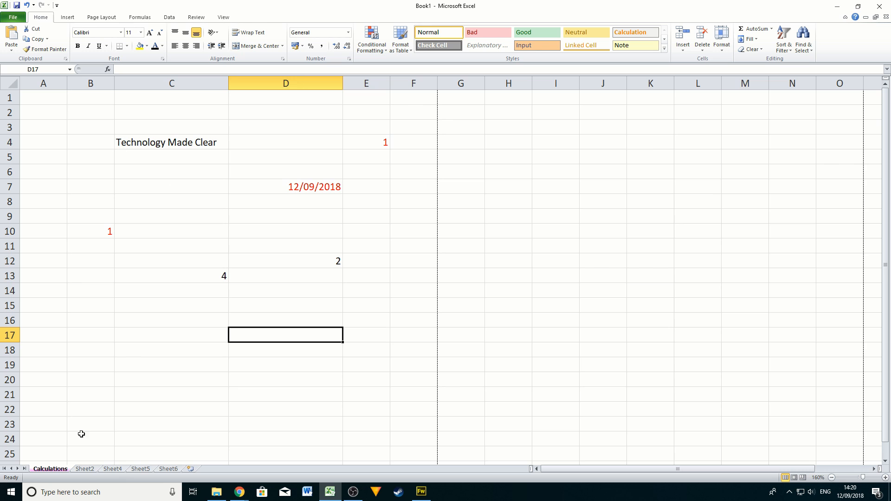
Look through the worksheets Sheet2, Sheet4, Sheet5 and Sheet6, and return to the Calculations sheet.
click(89, 470)
click(116, 471)
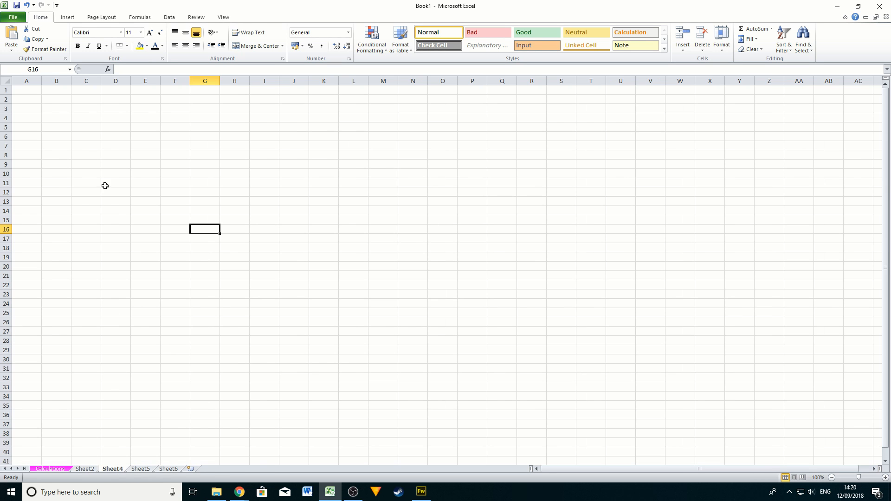
scroll(97, 190, down, 5)
scroll(116, 232, up, 5)
click(85, 469)
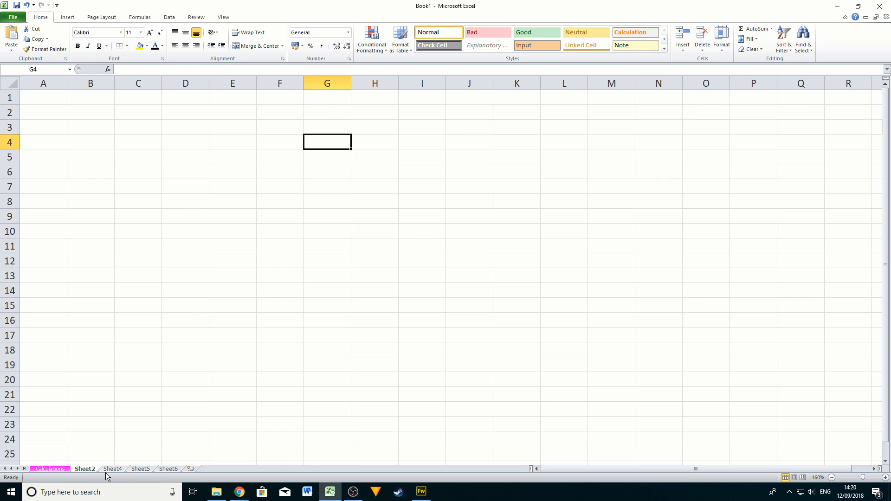
click(112, 469)
click(140, 469)
click(168, 470)
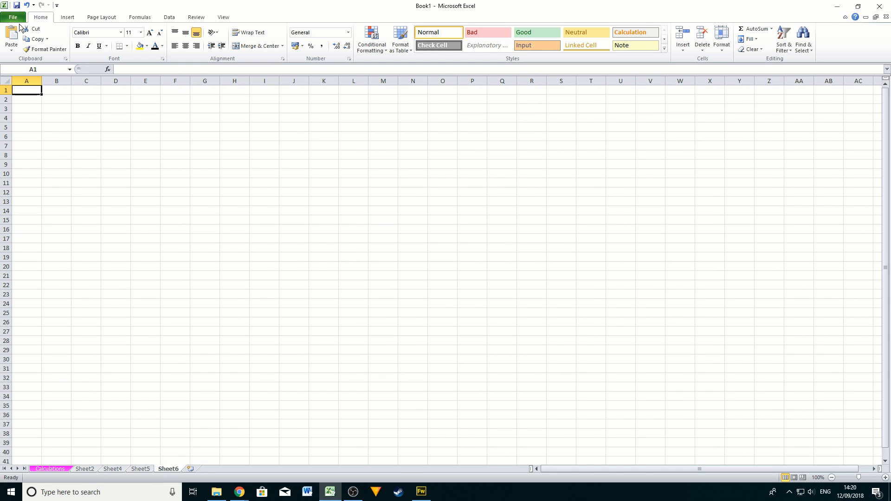
click(50, 469)
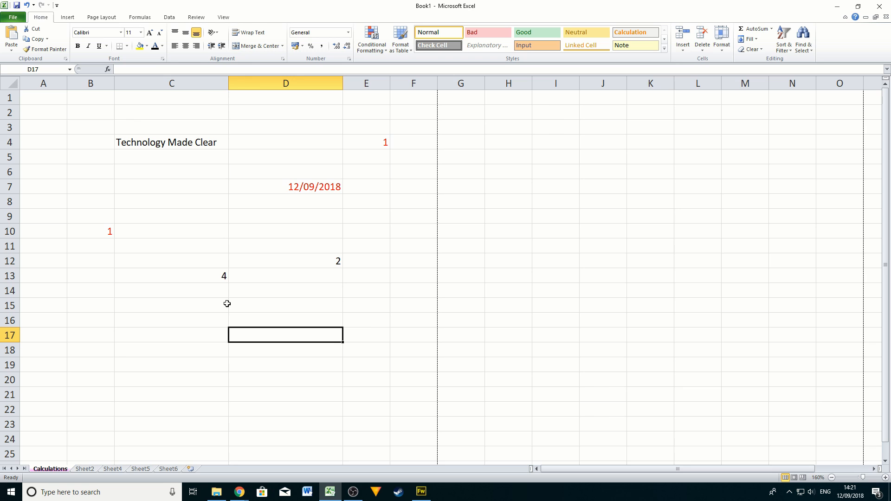
Switch between the defined names SubTotalFormula and TechData, go back to SubTotalFormula, and finish on the empty cell D9.
click(69, 69)
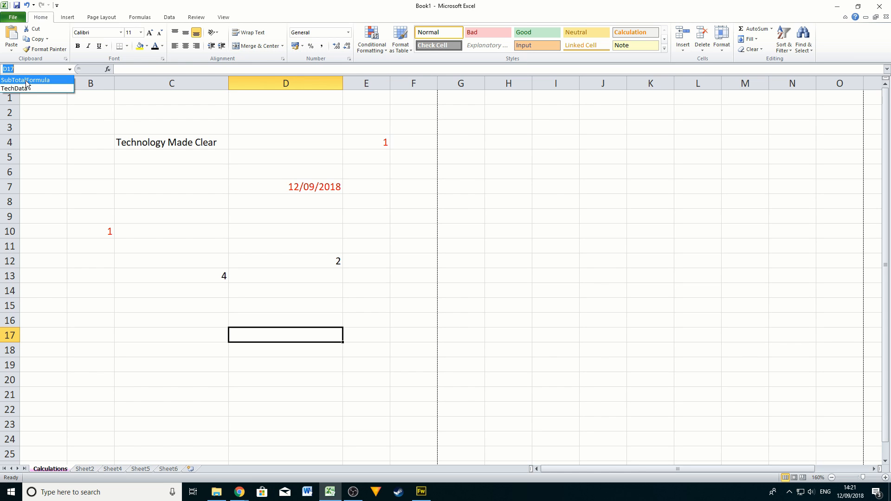
click(27, 80)
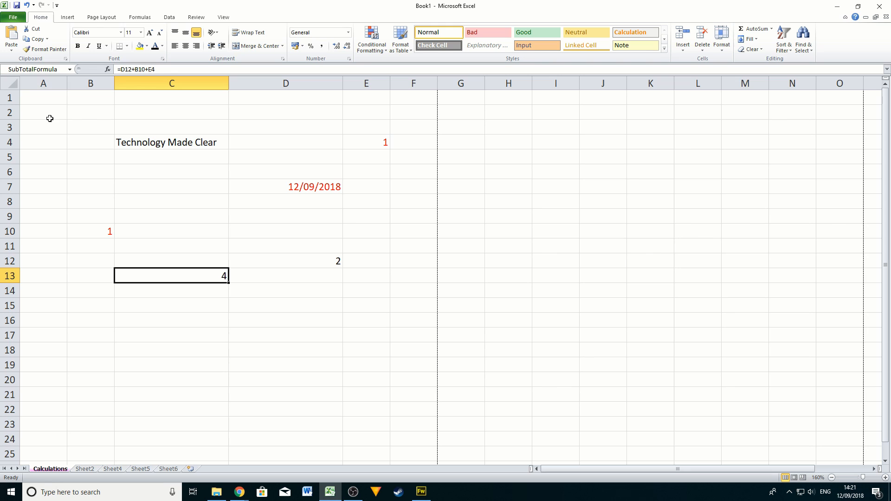
click(70, 69)
click(40, 87)
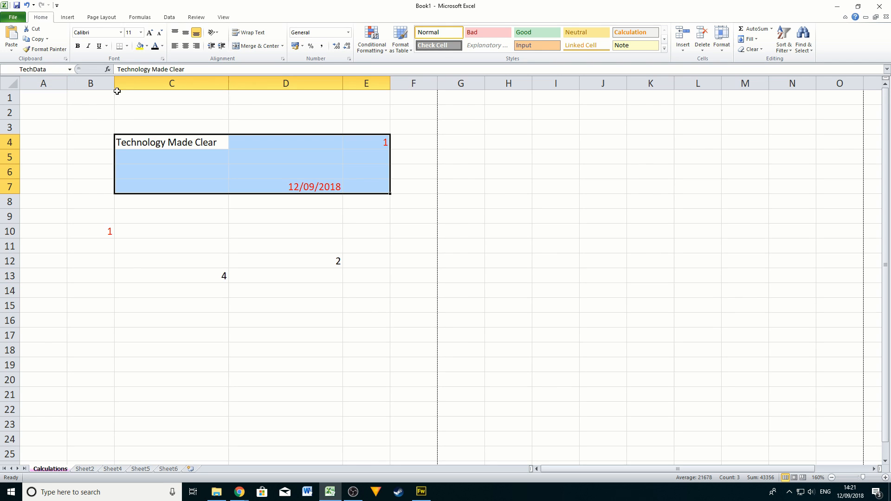
click(70, 69)
click(58, 81)
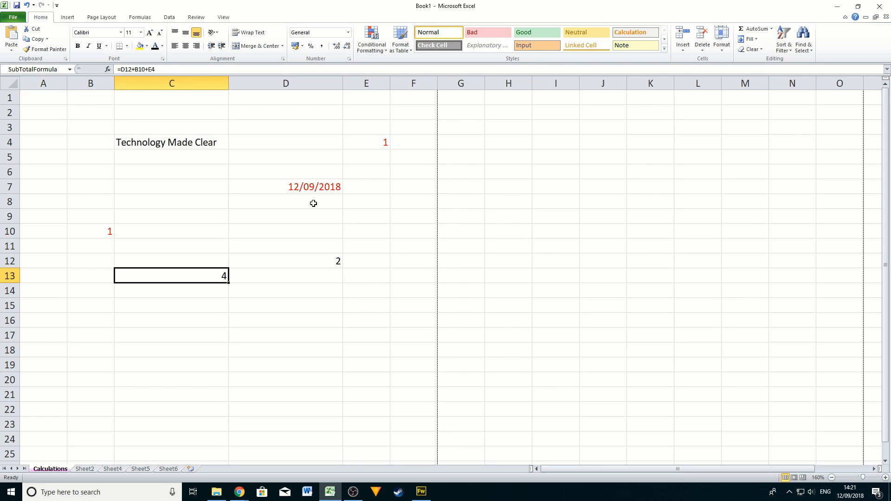
click(235, 222)
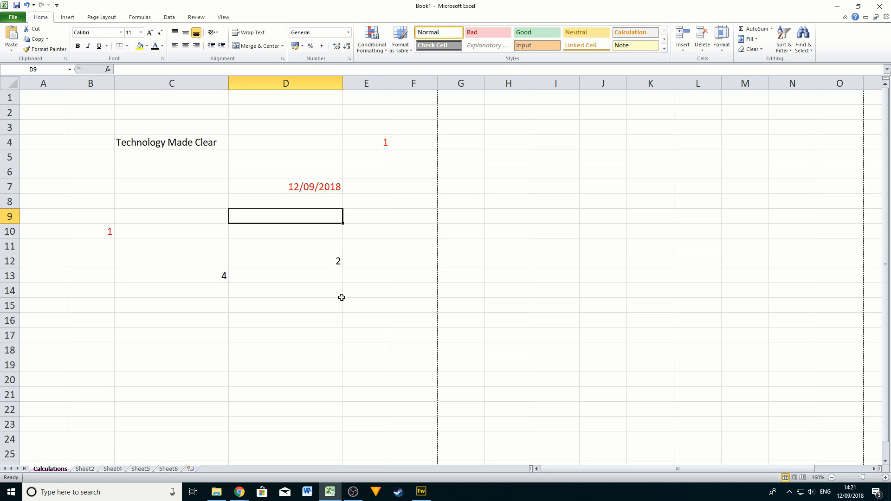